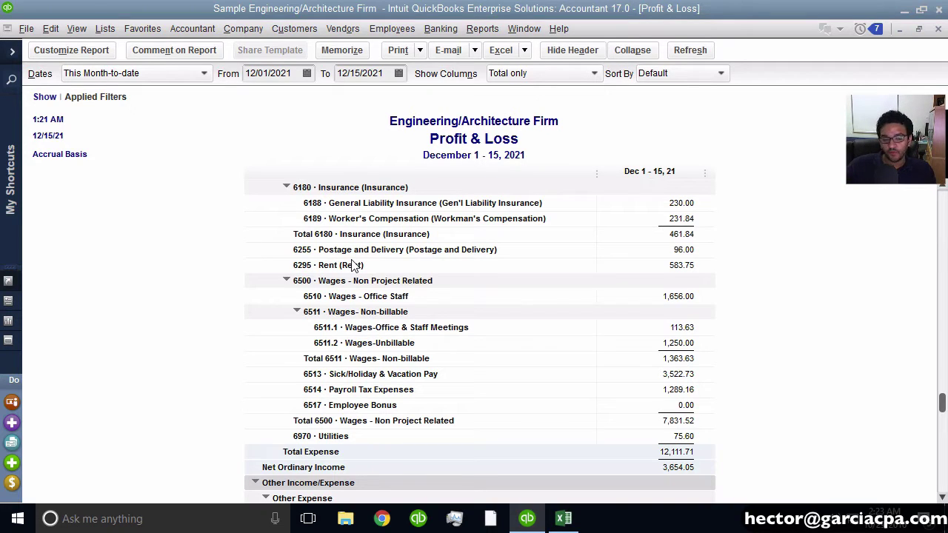
Export the Chart of Accounts list to an IIF file named 'hector COA' on the Desktop
{"action": "key", "text": "ctrl+a"}
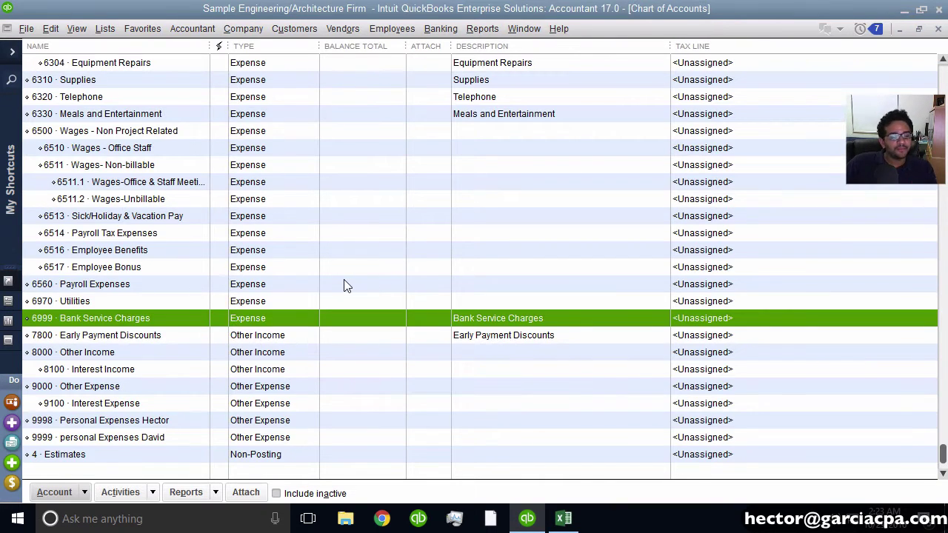
{"action": "left_click", "coordinate": [28, 32]}
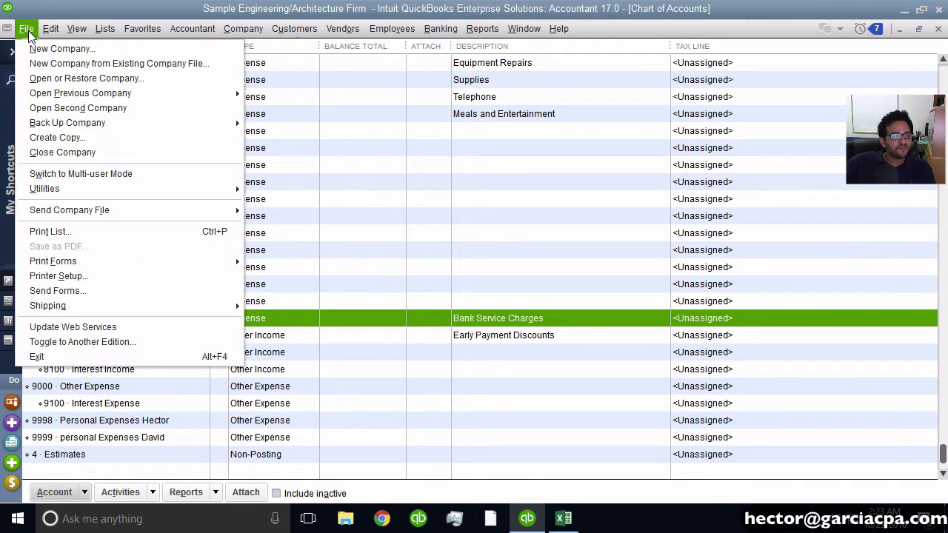
{"action": "mouse_move", "coordinate": [74, 190]}
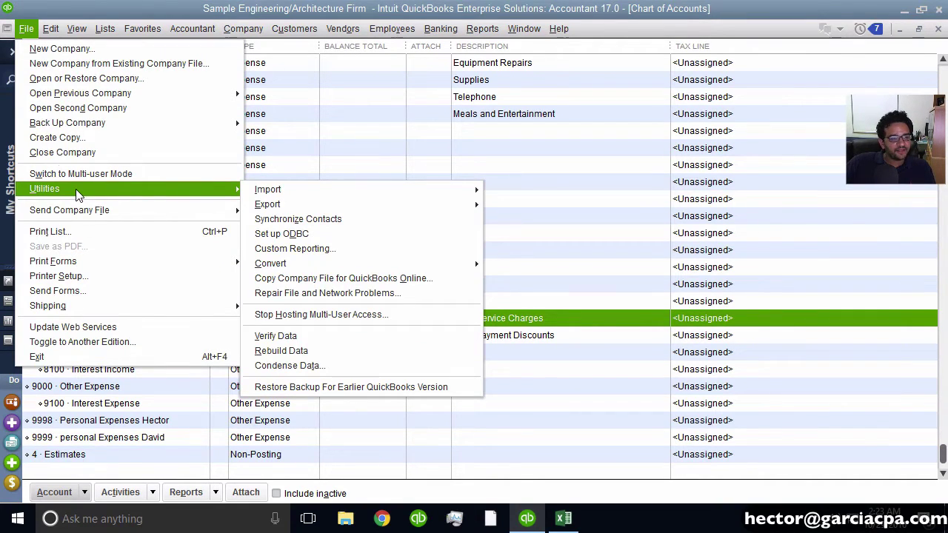
{"action": "mouse_move", "coordinate": [345, 199]}
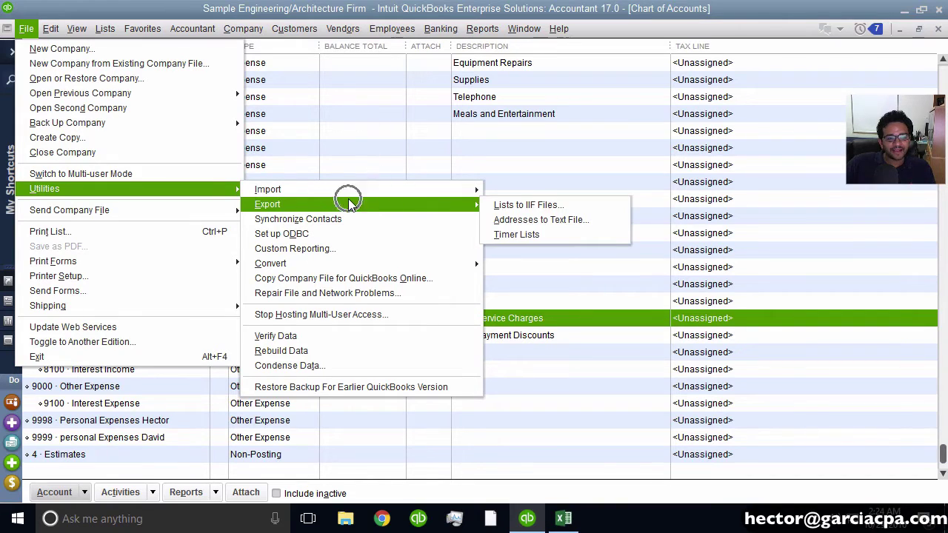
{"action": "left_click", "coordinate": [576, 207]}
{"action": "left_click", "coordinate": [576, 207]}
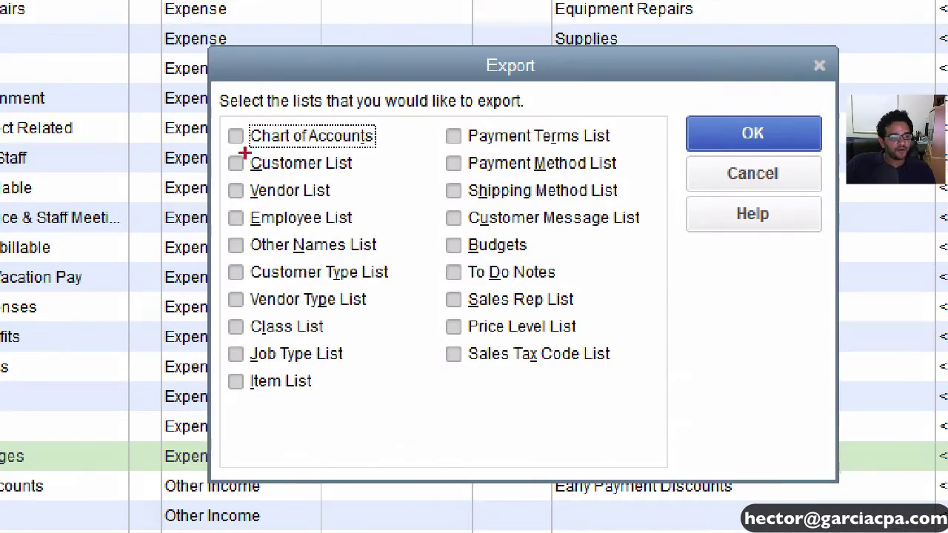
{"action": "mouse_move", "coordinate": [261, 143]}
{"action": "left_mouse_down"}
{"action": "mouse_move", "coordinate": [284, 144]}
{"action": "mouse_move", "coordinate": [323, 114]}
{"action": "left_mouse_up"}
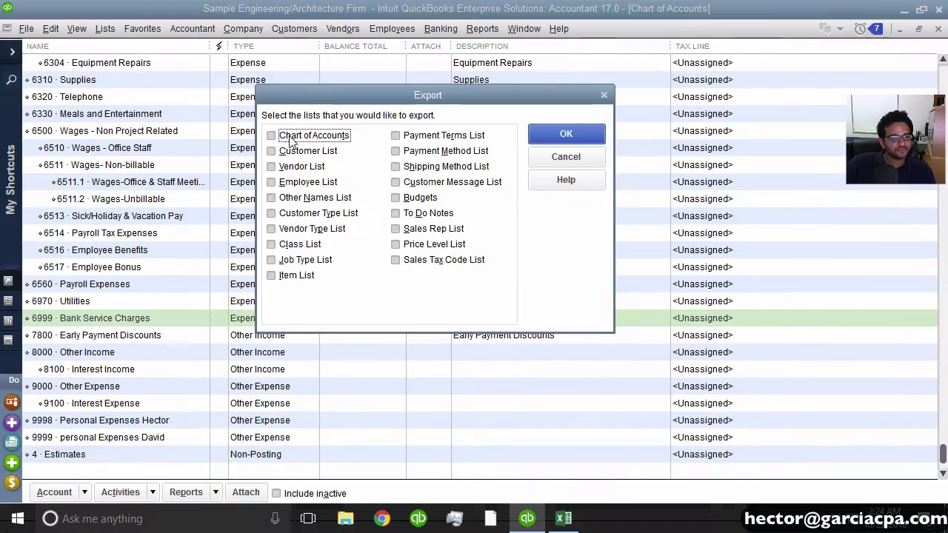
{"action": "left_click", "coordinate": [266, 139]}
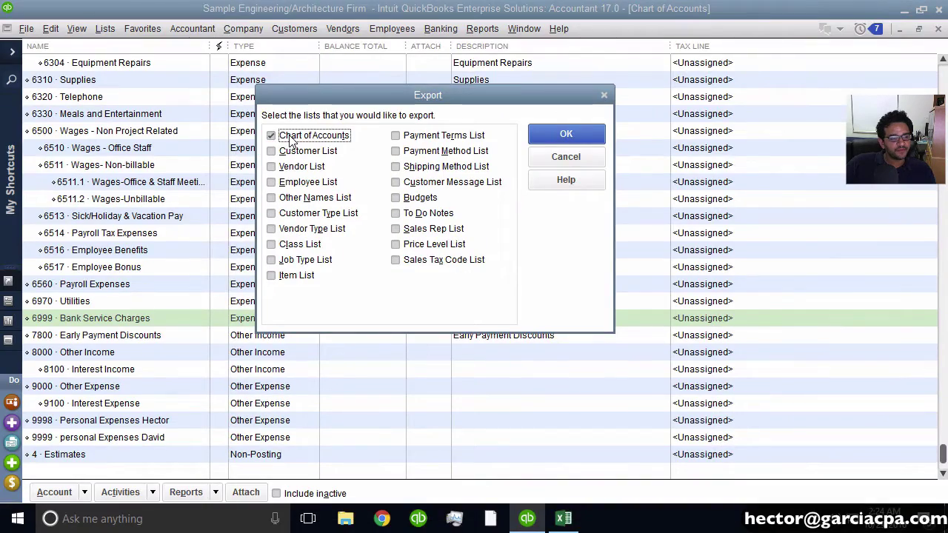
{"action": "left_click", "coordinate": [547, 132]}
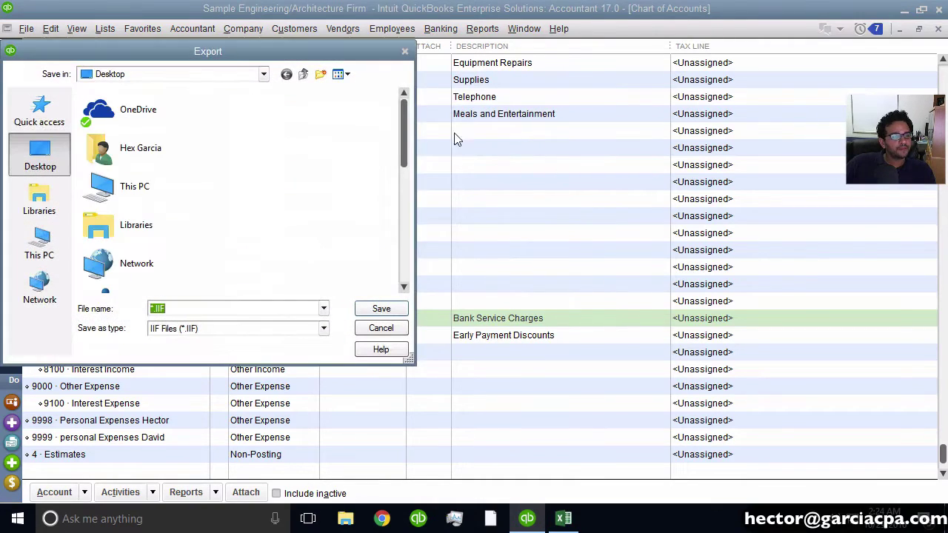
{"action": "type", "text": "hecto"}
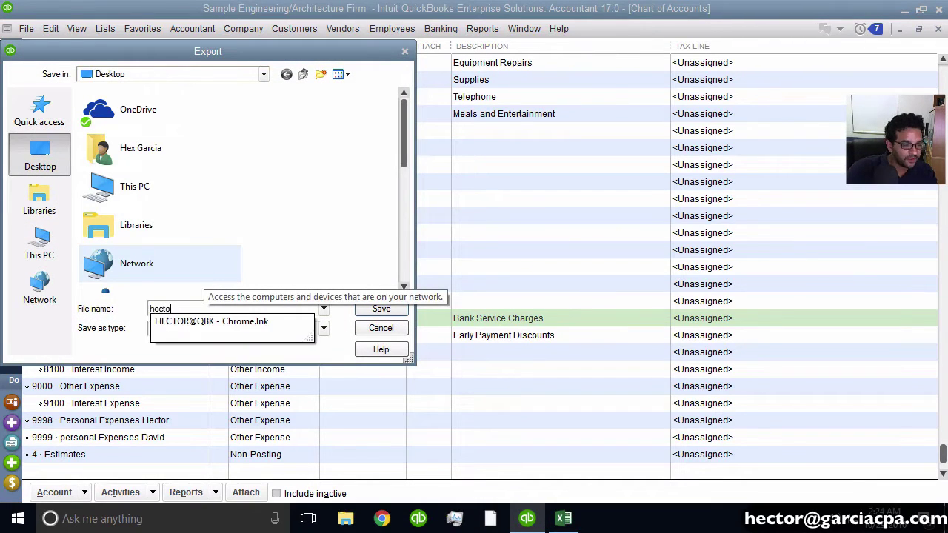
{"action": "type", "text": "r COA"}
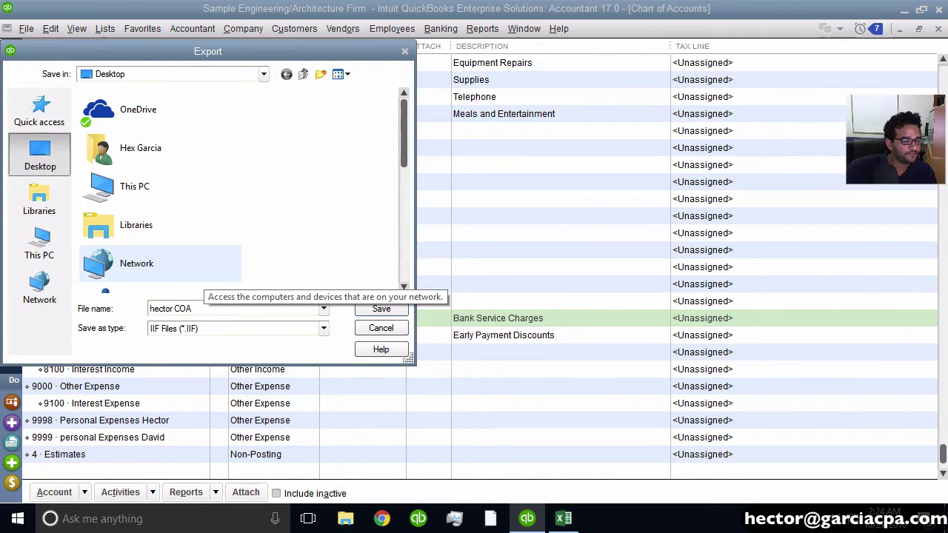
{"action": "left_click", "coordinate": [383, 309]}
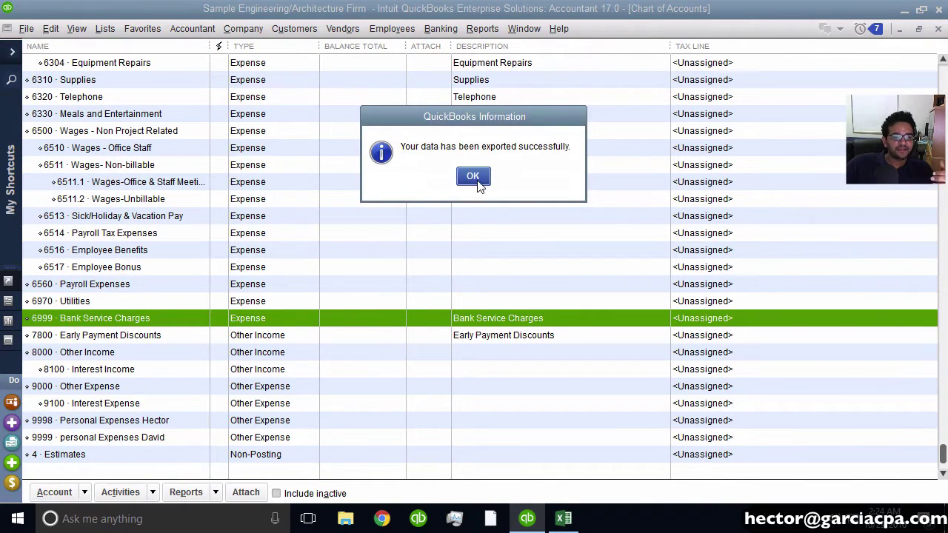
{"action": "left_click", "coordinate": [477, 176]}
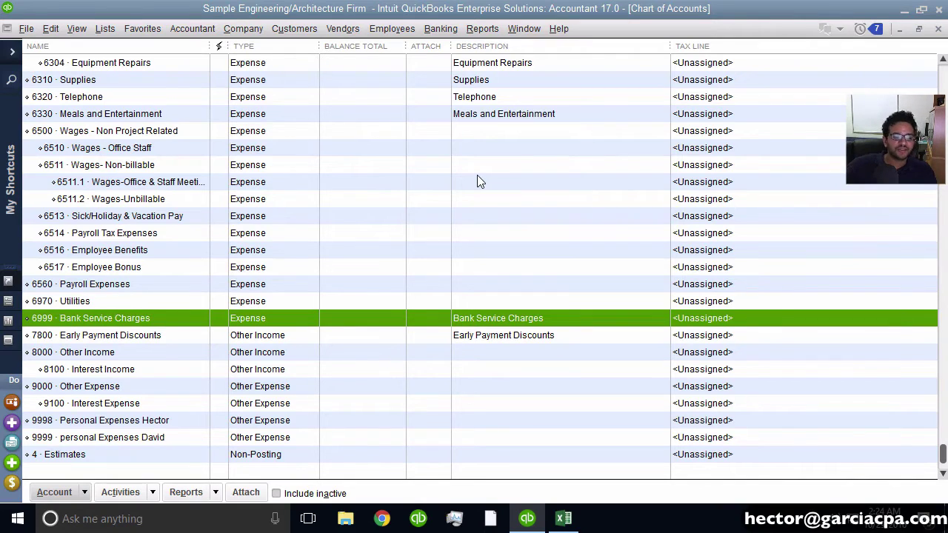
Import the edited chart IIF file from the Desktop and acknowledge the import-complete message
{"action": "left_click", "coordinate": [26, 28]}
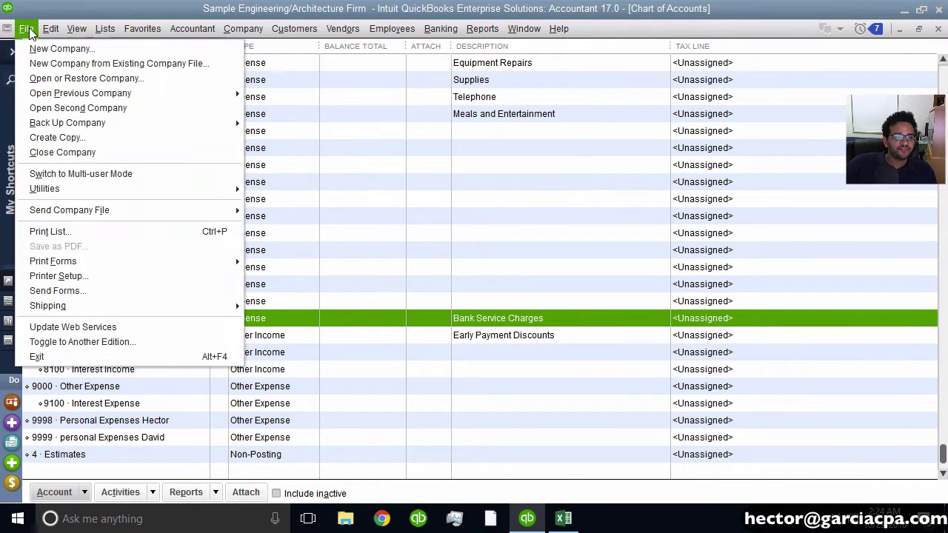
{"action": "mouse_move", "coordinate": [85, 190]}
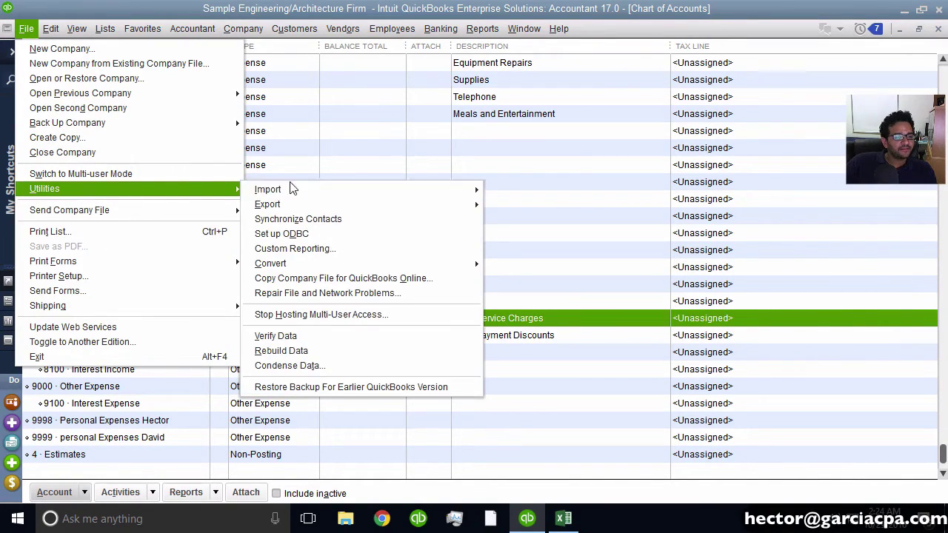
{"action": "mouse_move", "coordinate": [351, 191]}
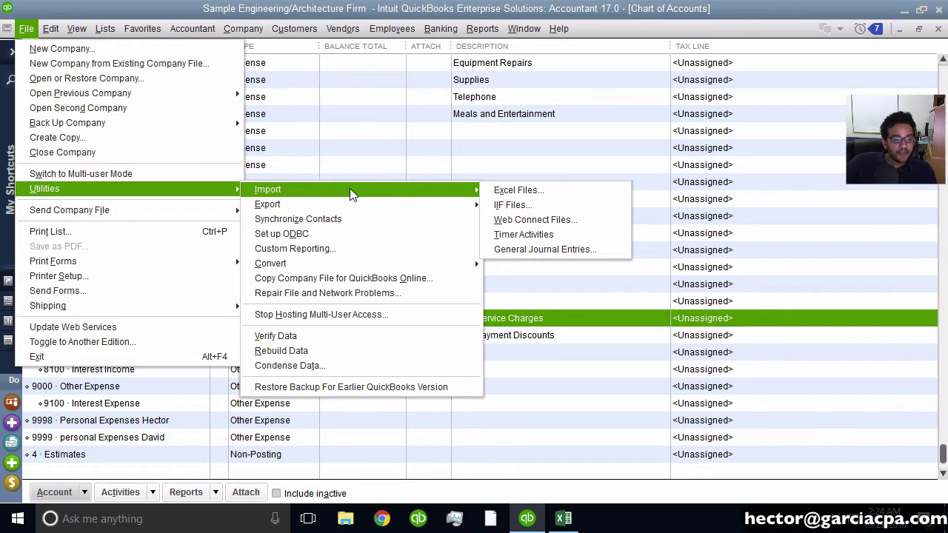
{"action": "left_click", "coordinate": [549, 204]}
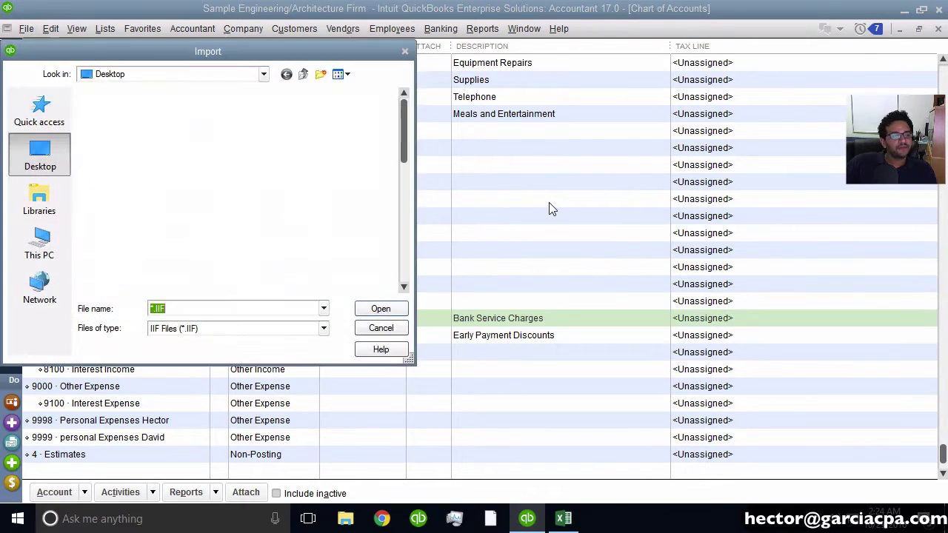
{"action": "left_click_drag", "start_coordinate": [403, 135], "coordinate": [405, 234]}
{"action": "left_click", "coordinate": [147, 197]}
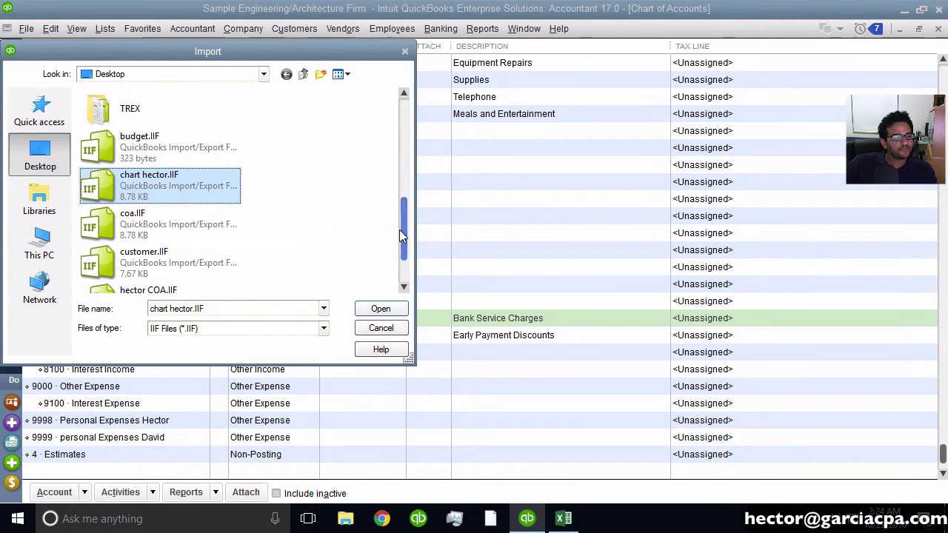
{"action": "left_click_drag", "start_coordinate": [399, 229], "coordinate": [402, 259]}
{"action": "left_click", "coordinate": [148, 234]}
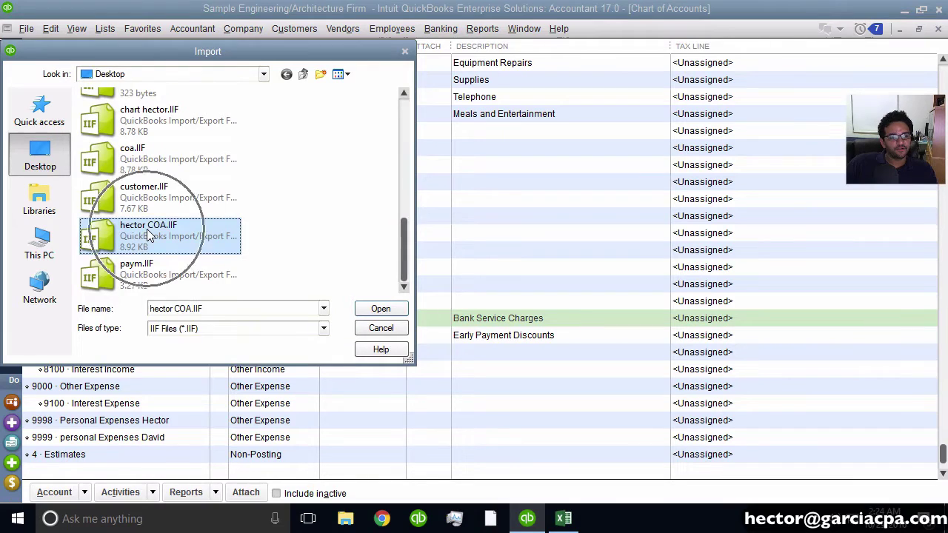
{"action": "left_click", "coordinate": [146, 130]}
{"action": "left_click", "coordinate": [387, 308]}
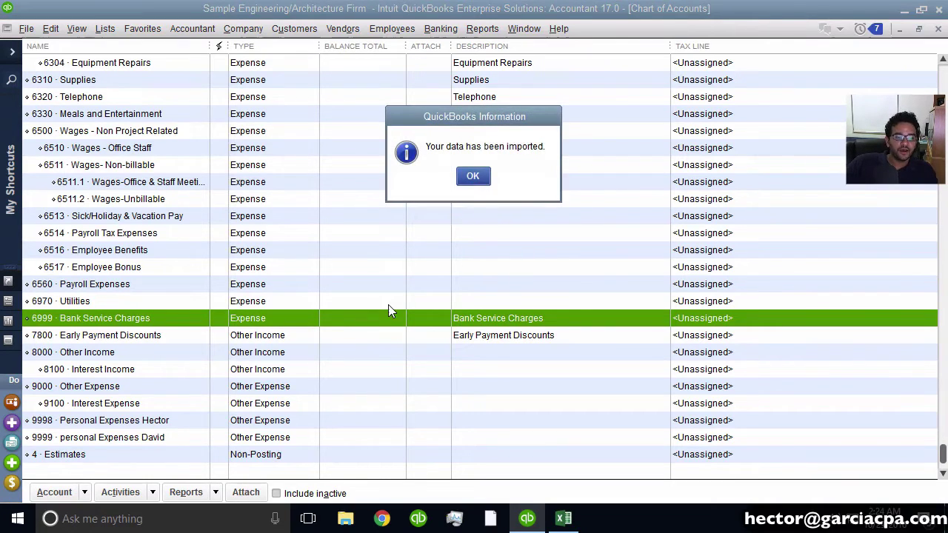
{"action": "left_click", "coordinate": [474, 178]}
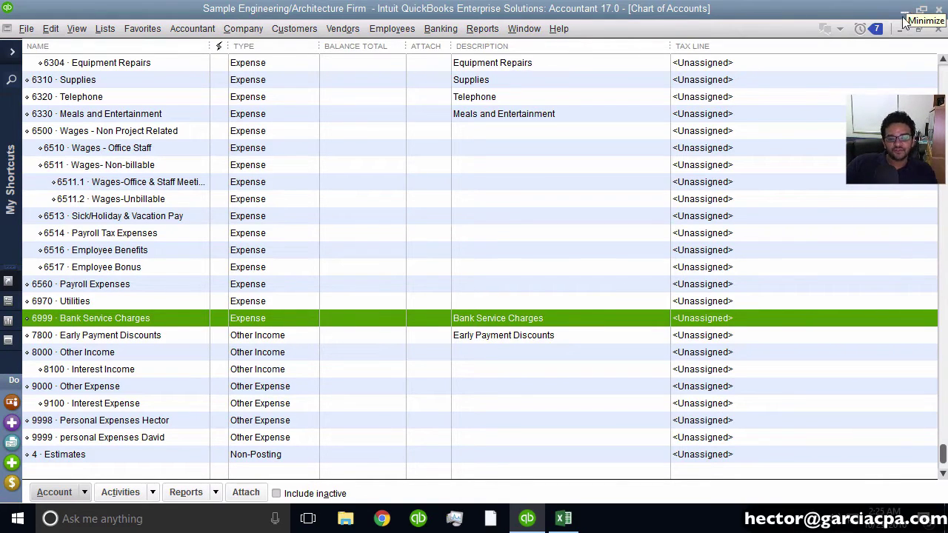
Minimize QuickBooks and drop chart hector.IIF from the desktop onto the Excel worksheet
{"action": "left_click", "coordinate": [904, 10]}
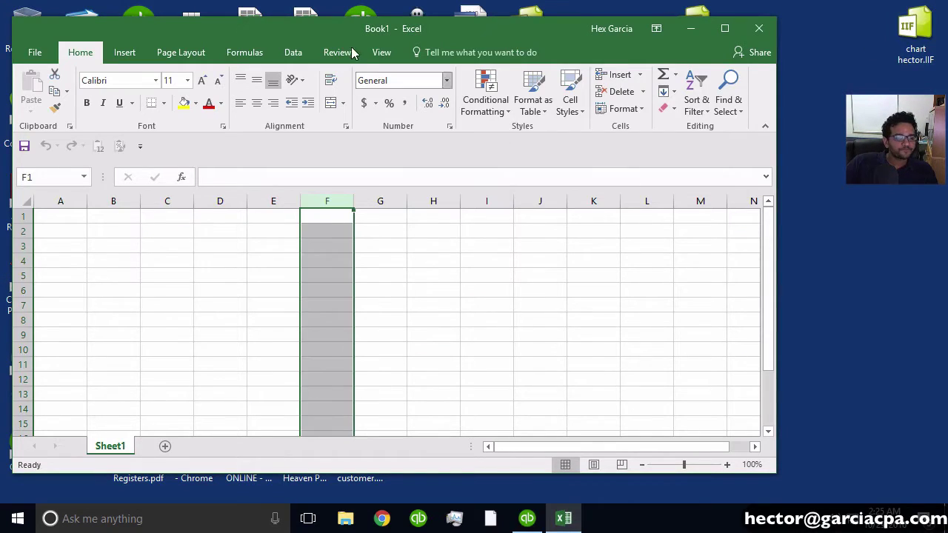
{"action": "left_click_drag", "start_coordinate": [343, 34], "coordinate": [374, 28]}
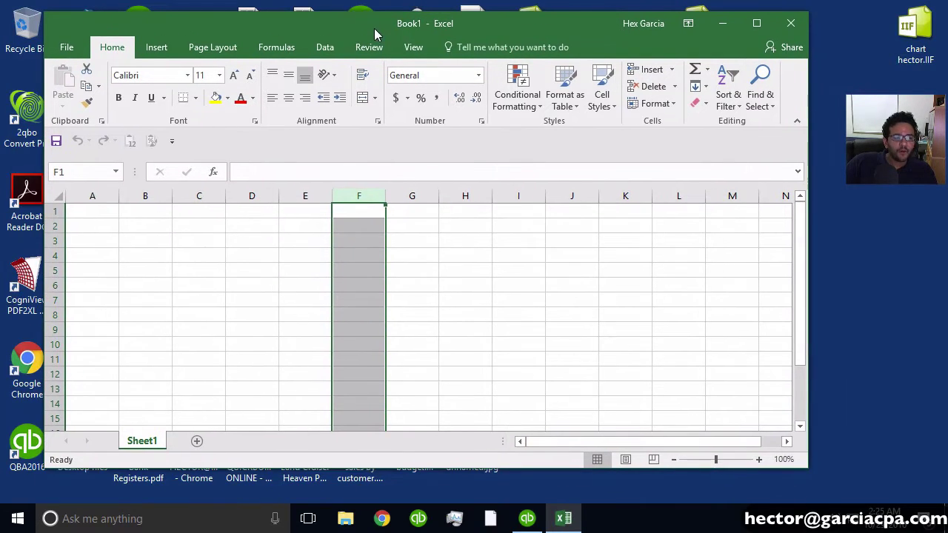
{"action": "left_click", "coordinate": [285, 257]}
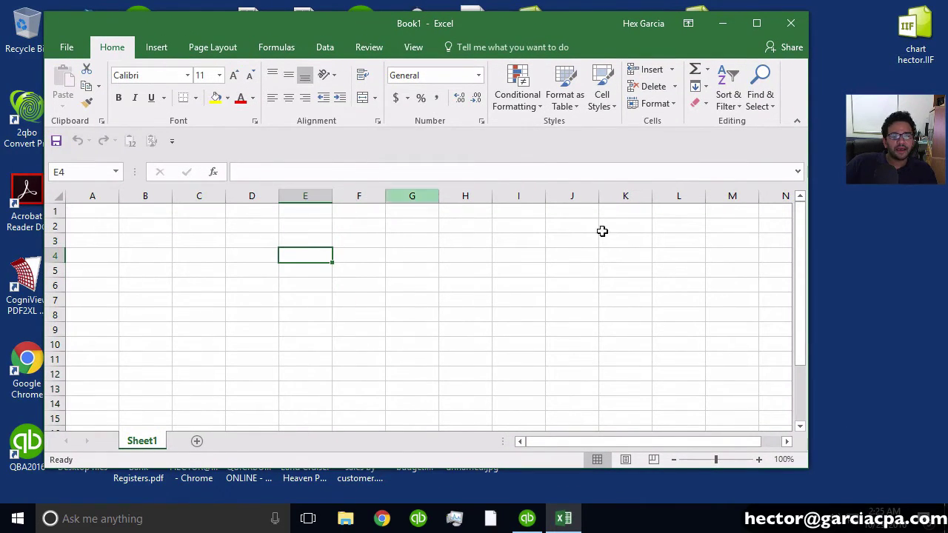
{"action": "left_click", "coordinate": [245, 285]}
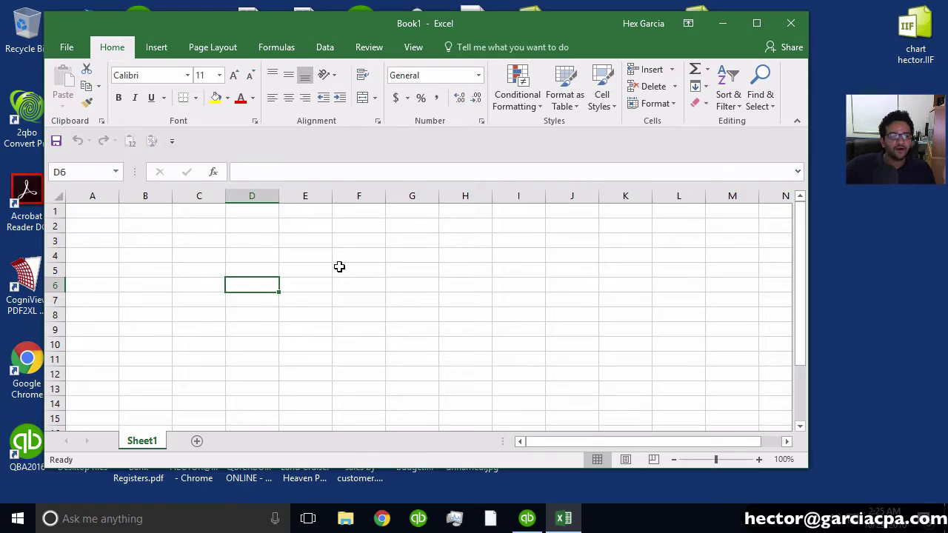
{"action": "left_click_drag", "start_coordinate": [531, 24], "coordinate": [587, 52]}
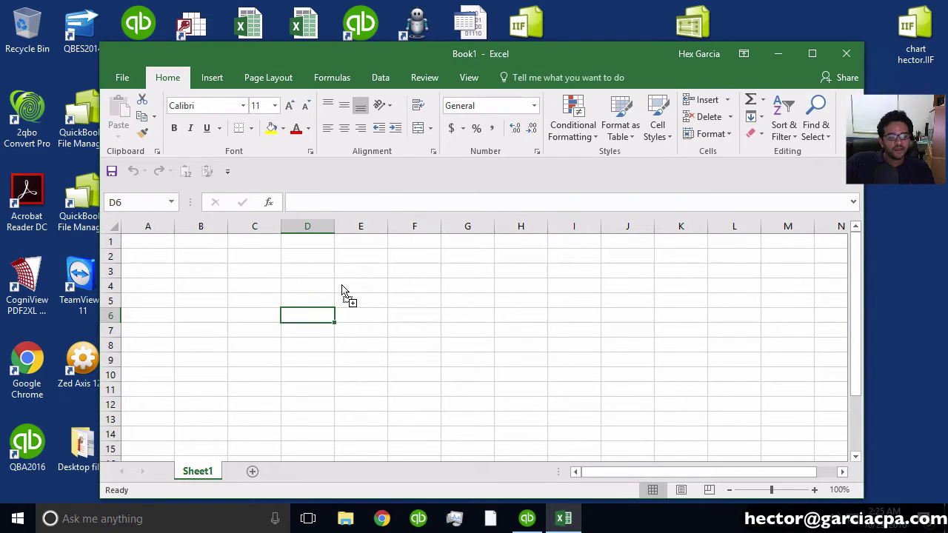
{"action": "left_click_drag", "start_coordinate": [342, 290], "coordinate": [337, 285]}
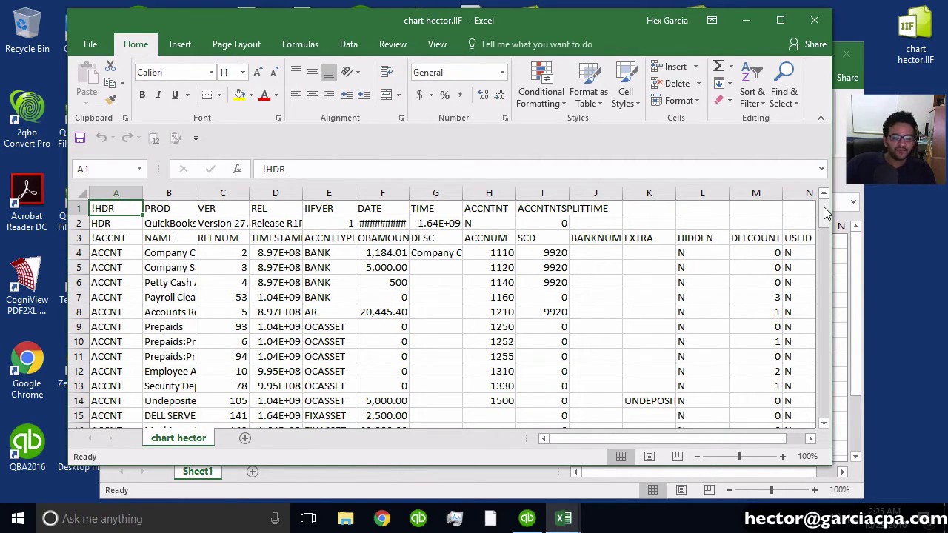
Copy the last account row 111 into the rows below it, starting at row 112
{"action": "left_click_drag", "start_coordinate": [826, 213], "coordinate": [824, 402]}
{"action": "scroll", "coordinate": [342, 372], "scroll_direction": "down", "scroll_amount": 2}
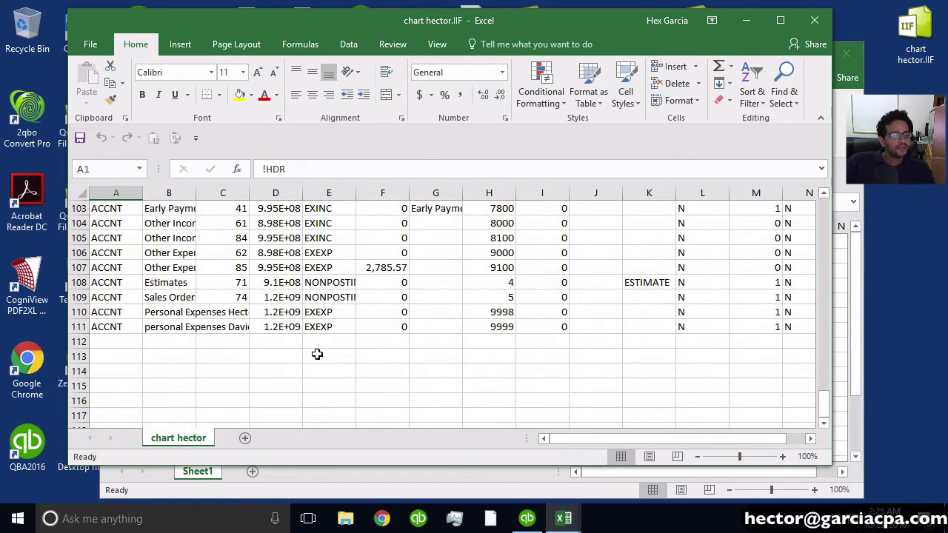
{"action": "left_click", "coordinate": [75, 326]}
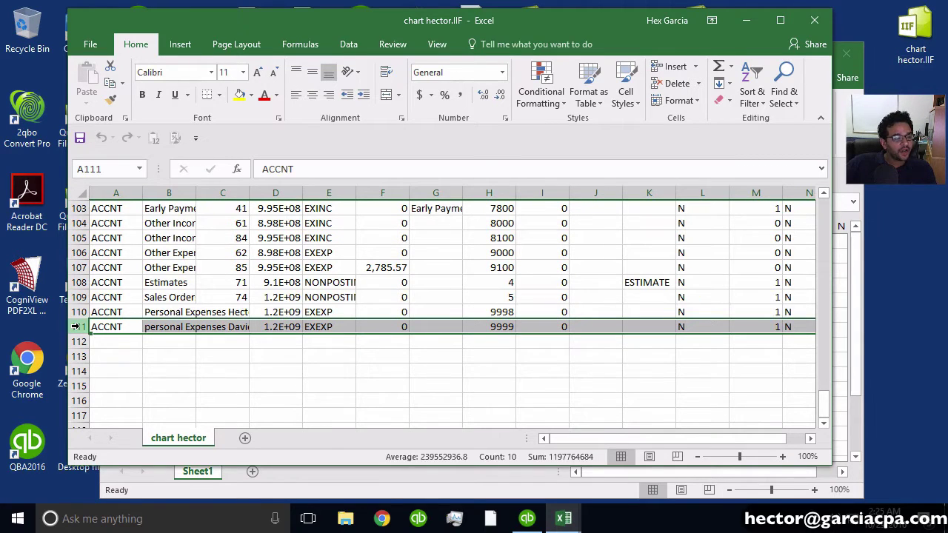
{"action": "key", "text": "ctrl+c"}
{"action": "left_click", "coordinate": [75, 342]}
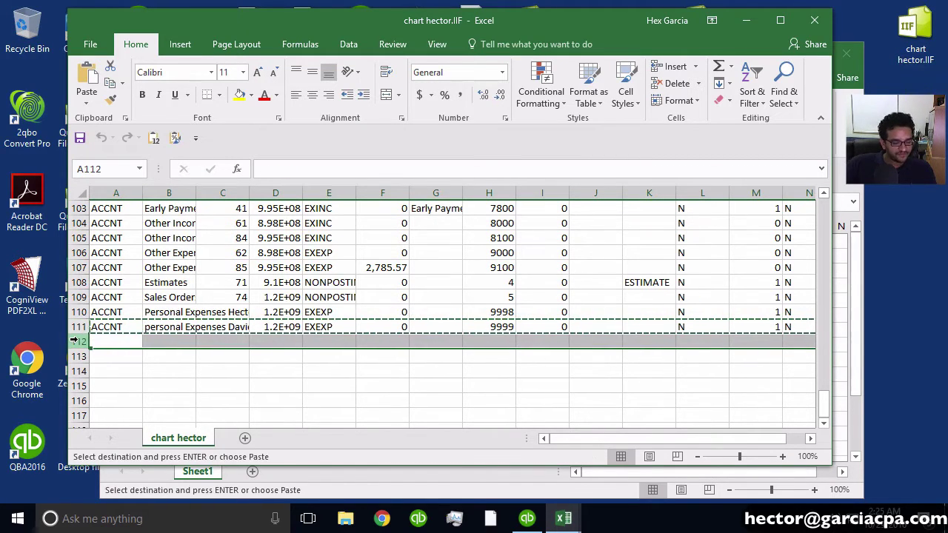
{"action": "key", "text": "ctrl+v"}
{"action": "key", "text": "Down"}
{"action": "key", "text": "ctrl+v"}
{"action": "key", "text": "Down"}
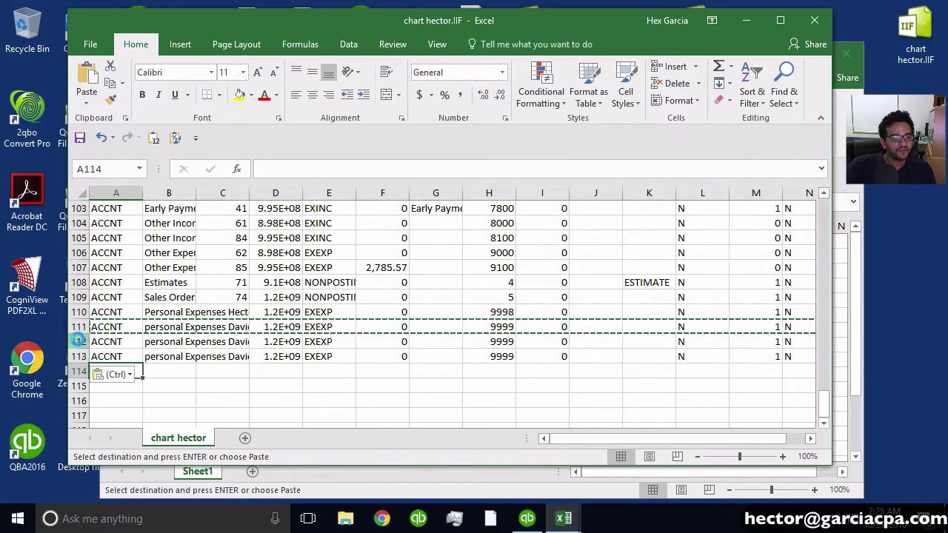
{"action": "key", "text": "Down"}
{"action": "key", "text": "ctrl+Down"}
{"action": "key", "text": "Up"}
{"action": "key", "text": "Up"}
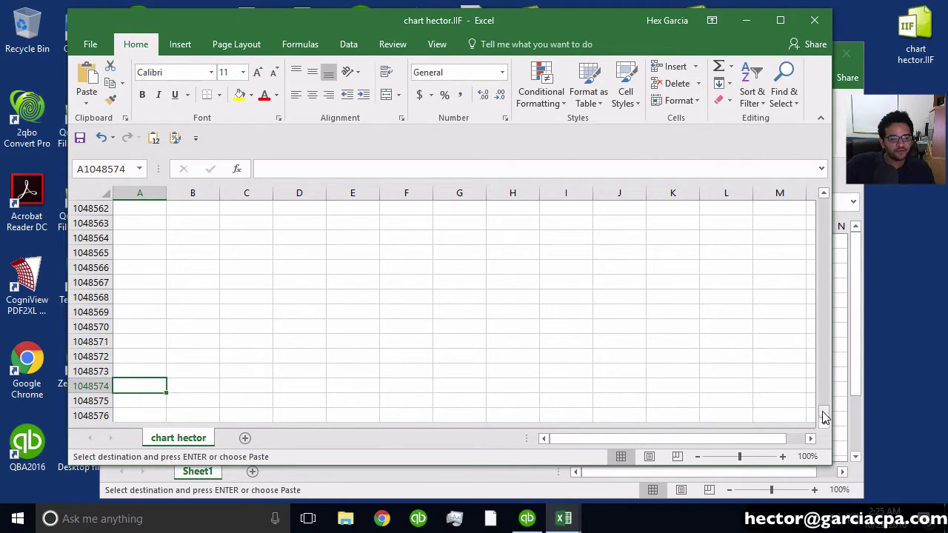
{"action": "left_click_drag", "start_coordinate": [824, 413], "coordinate": [829, 201]}
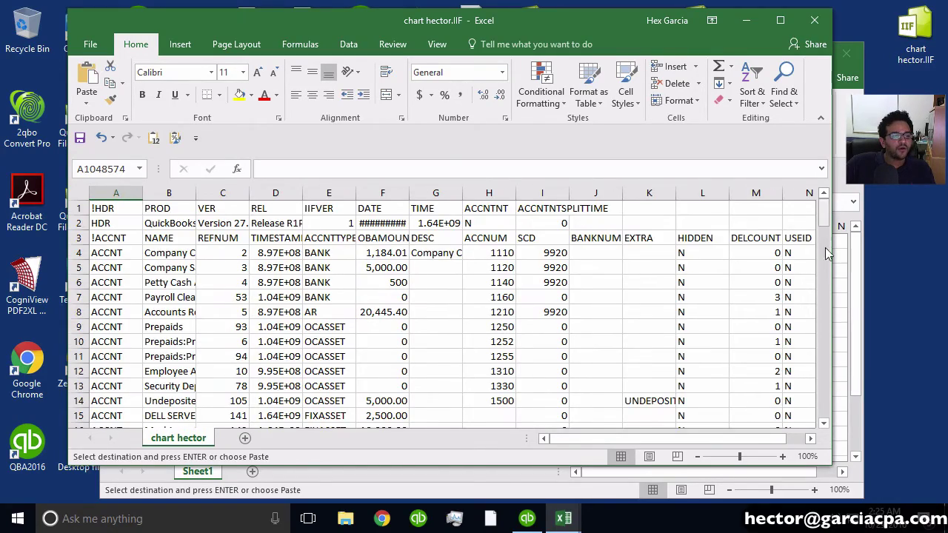
{"action": "scroll", "coordinate": [825, 277], "scroll_direction": "down", "scroll_amount": 15}
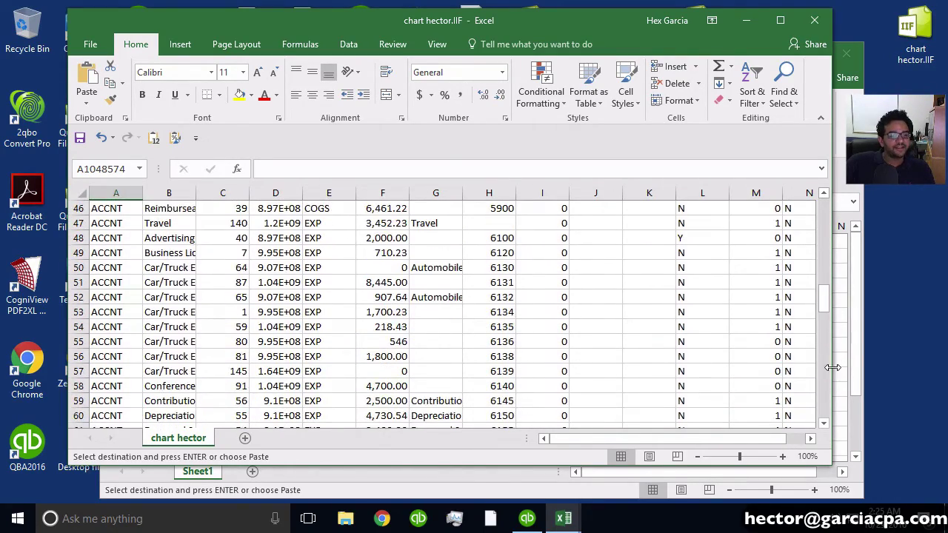
{"action": "left_click", "coordinate": [823, 372]}
{"action": "left_click", "coordinate": [824, 372]}
{"action": "left_click", "coordinate": [823, 373]}
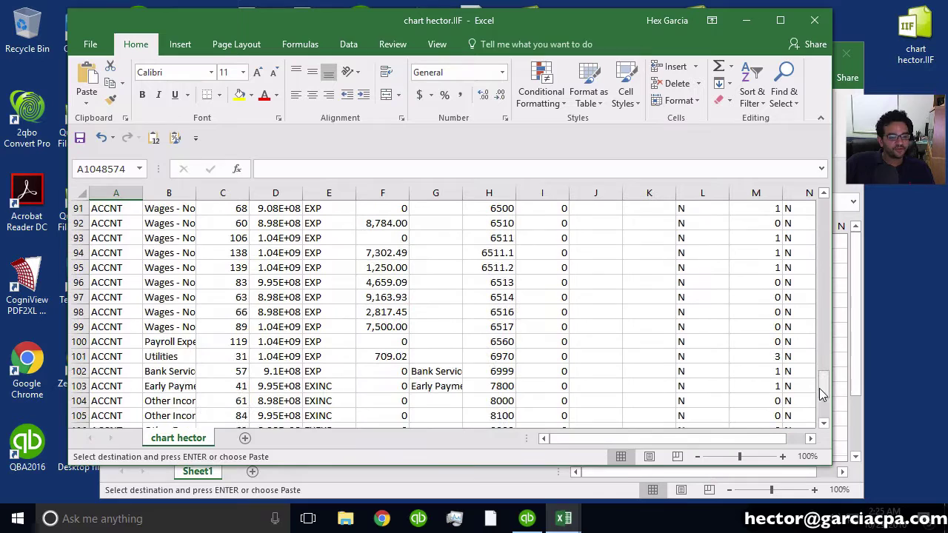
{"action": "left_click", "coordinate": [823, 416]}
Widen column B and rename the copied rows House, Car, Kids and Food
{"action": "left_click", "coordinate": [248, 327]}
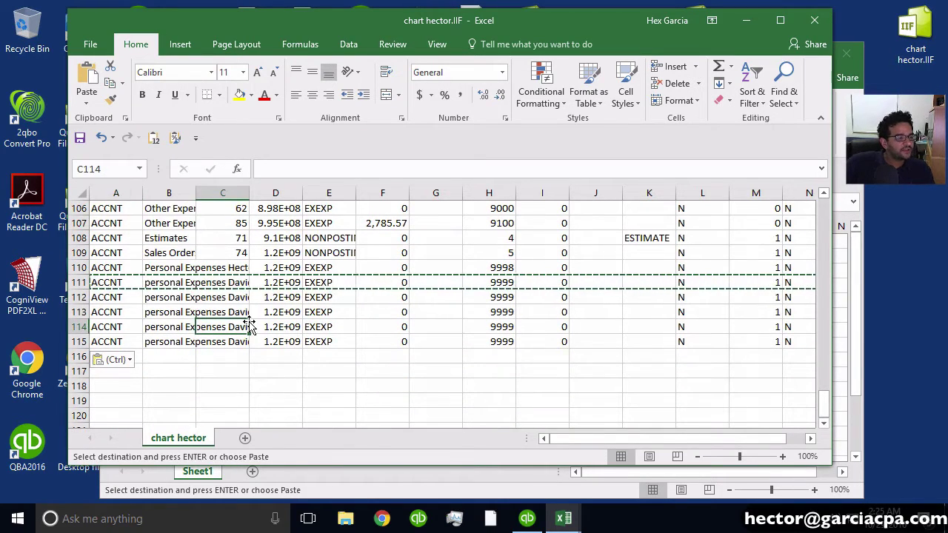
{"action": "left_click_drag", "start_coordinate": [81, 297], "coordinate": [81, 341]}
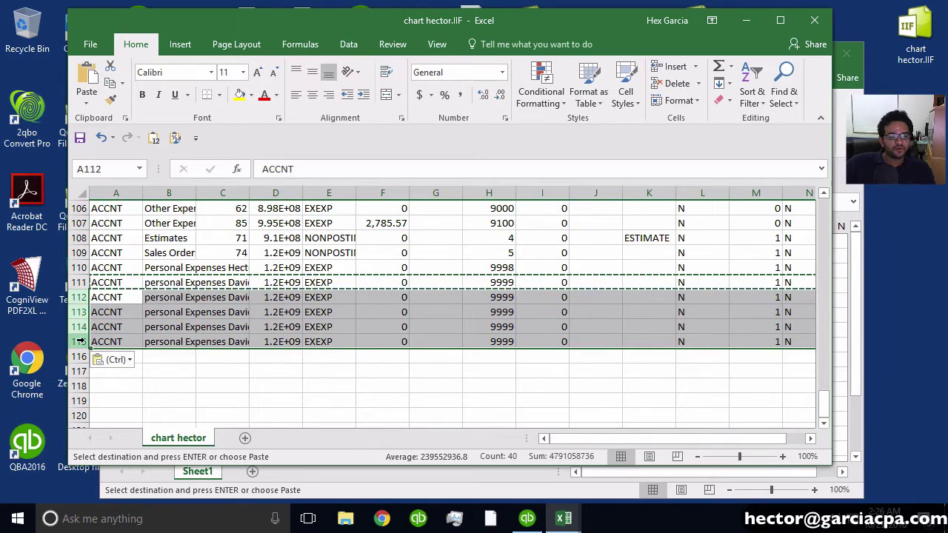
{"action": "left_click_drag", "start_coordinate": [196, 193], "coordinate": [297, 186]}
{"action": "left_click", "coordinate": [215, 298]}
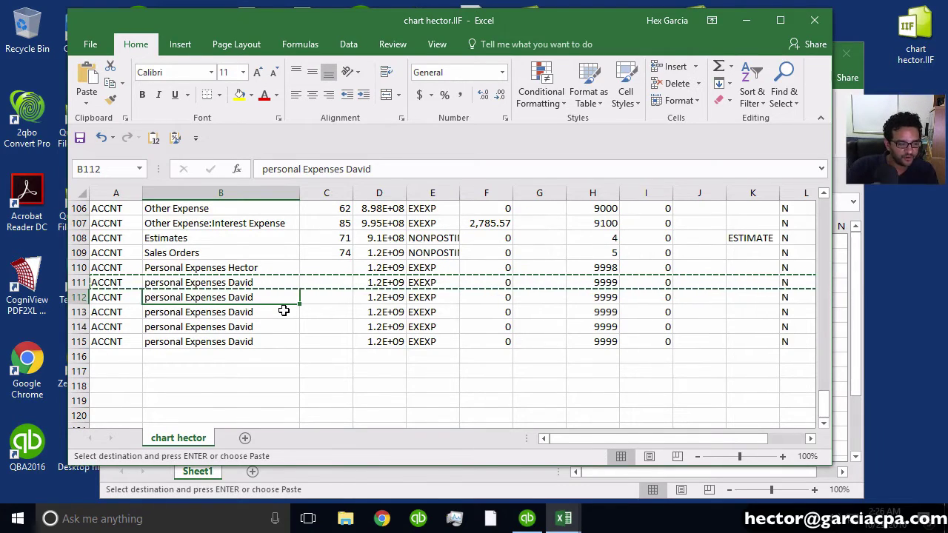
{"action": "type", "text": "House"}
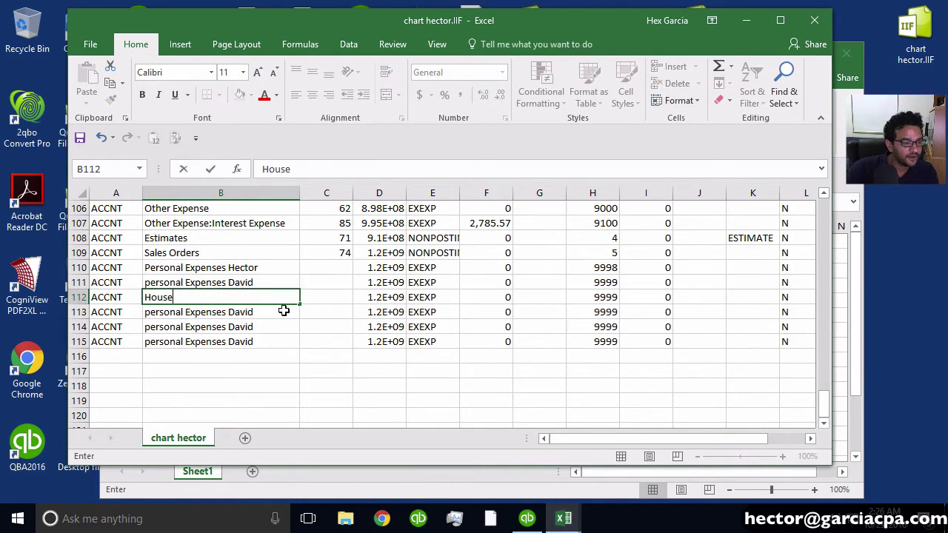
{"action": "key", "text": "Return"}
{"action": "type", "text": "Car"}
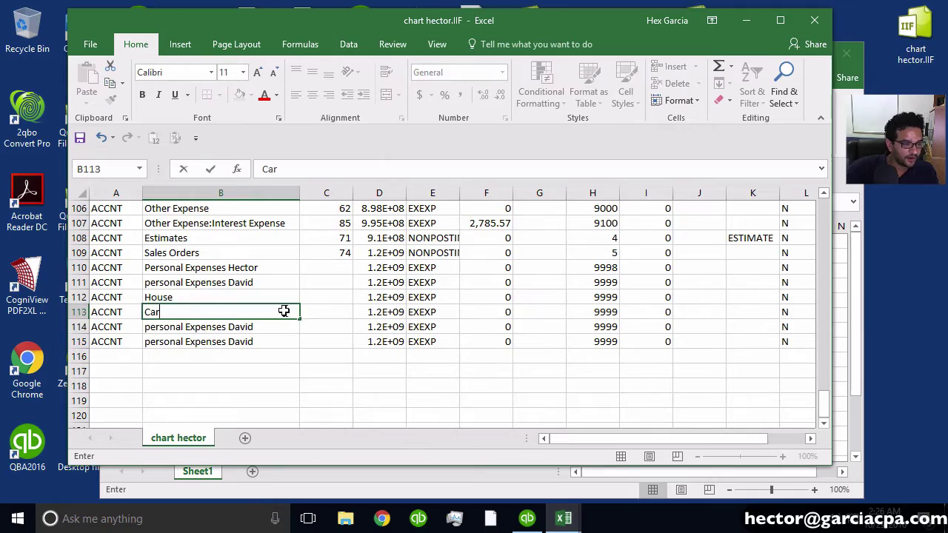
{"action": "key", "text": "Return"}
{"action": "type", "text": "Kids"}
{"action": "key", "text": "Return"}
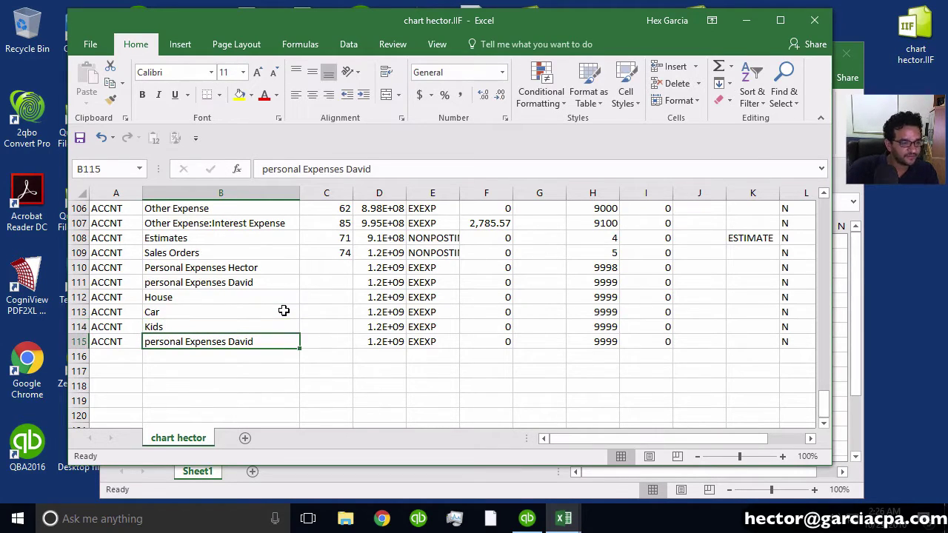
{"action": "type", "text": "Food"}
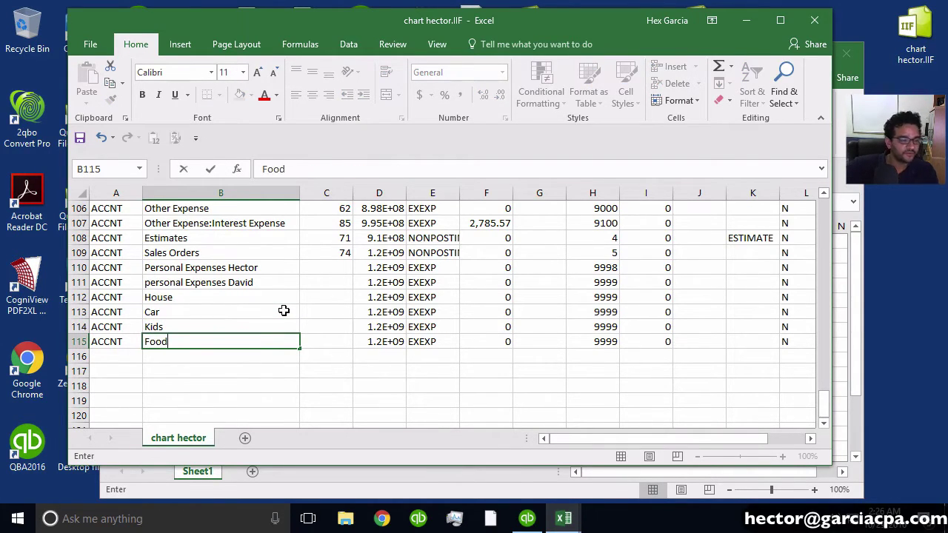
Widen column E and select the account type cells of rows 112–115
{"action": "left_click", "coordinate": [448, 297]}
{"action": "left_click_drag", "start_coordinate": [450, 308], "coordinate": [446, 341]}
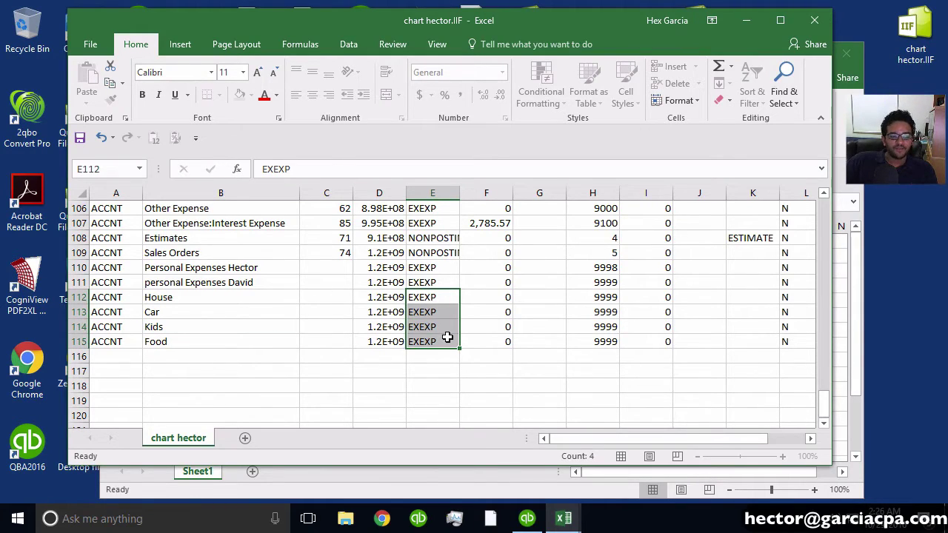
{"action": "double_click", "coordinate": [460, 193]}
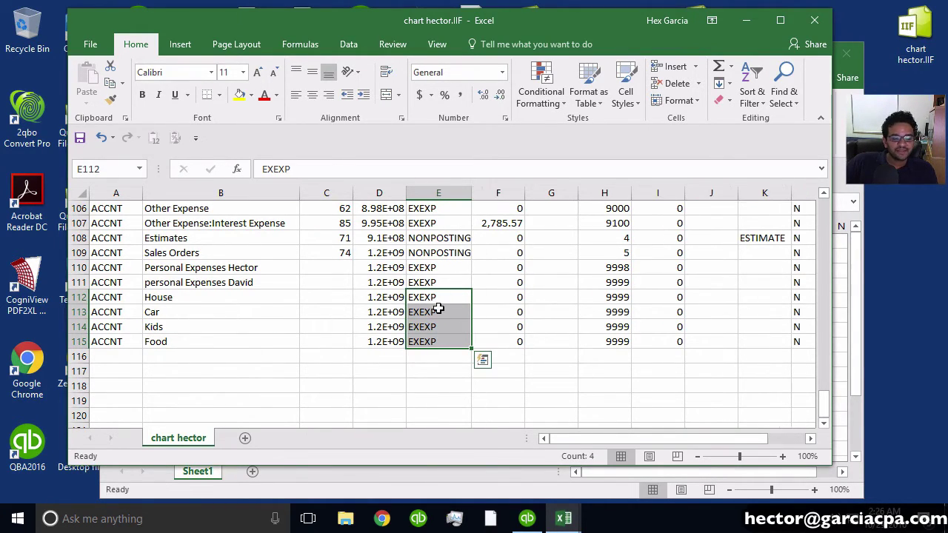
{"action": "scroll", "coordinate": [434, 315], "scroll_direction": "up", "scroll_amount": 7}
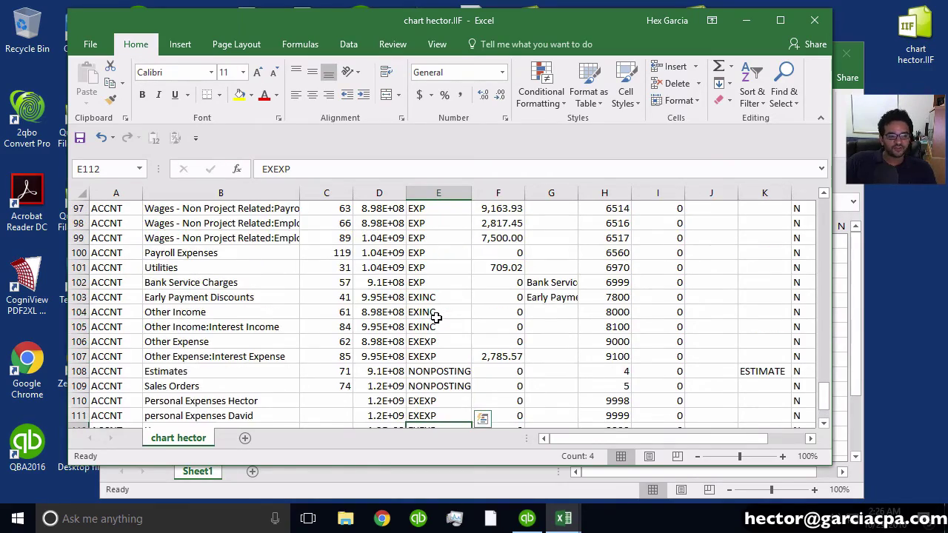
{"action": "scroll", "coordinate": [437, 317], "scroll_direction": "up", "scroll_amount": 10}
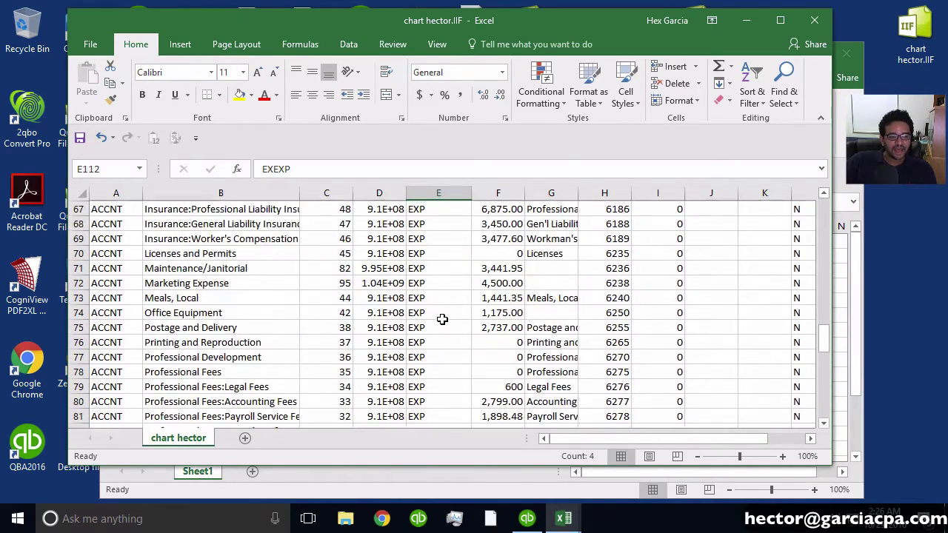
{"action": "scroll", "coordinate": [445, 319], "scroll_direction": "up", "scroll_amount": 5}
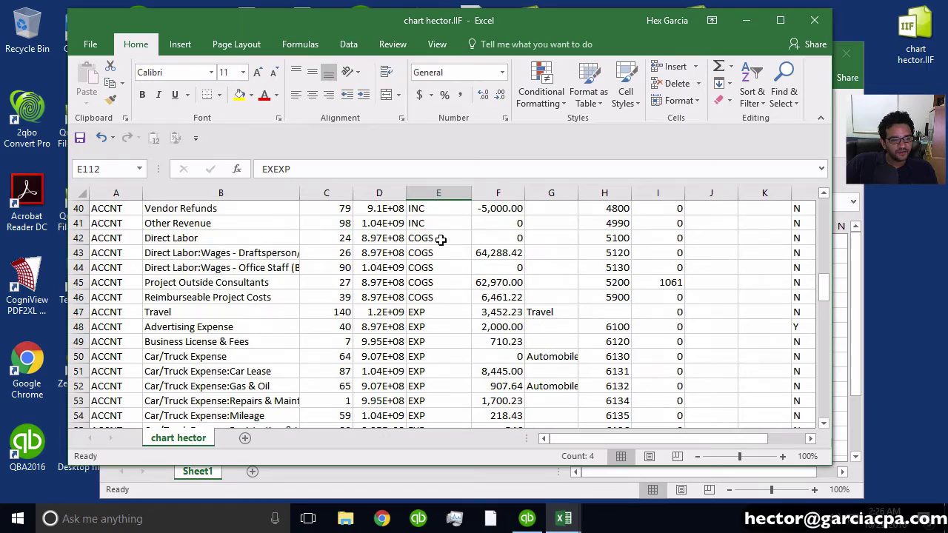
{"action": "left_click_drag", "start_coordinate": [439, 239], "coordinate": [443, 297]}
{"action": "scroll", "coordinate": [444, 304], "scroll_direction": "down", "scroll_amount": 20}
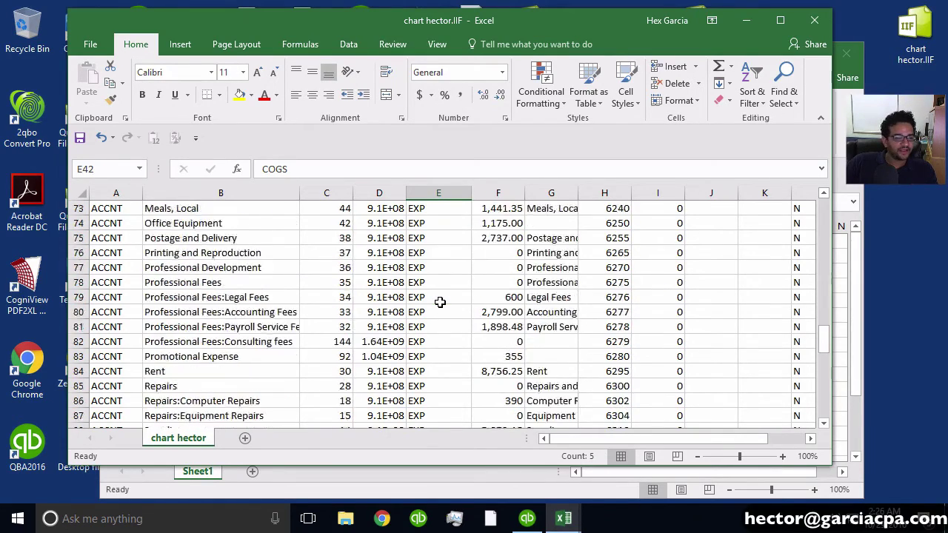
Set the account type to COGS for House, Car, Kids and Food in E112:E115
{"action": "left_click", "coordinate": [430, 297]}
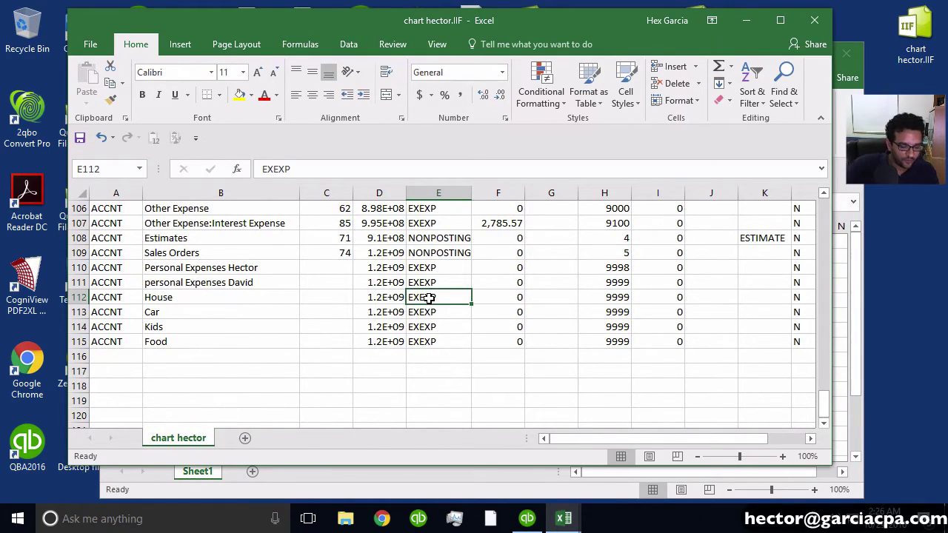
{"action": "type", "text": "COGS"}
{"action": "key", "text": "ctrl+Return"}
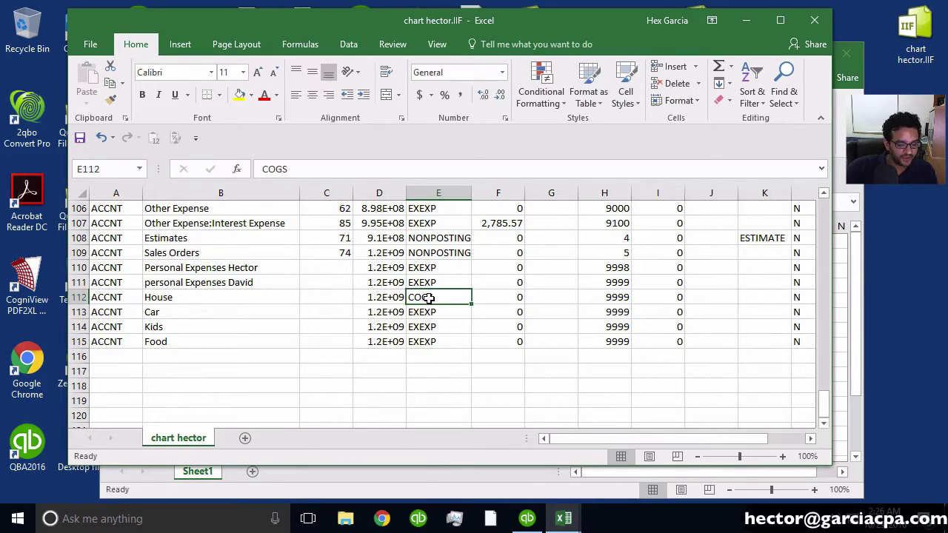
{"action": "key", "text": "ctrl+c"}
{"action": "key", "text": "Down"}
{"action": "key", "text": "ctrl+v"}
{"action": "key", "text": "Down"}
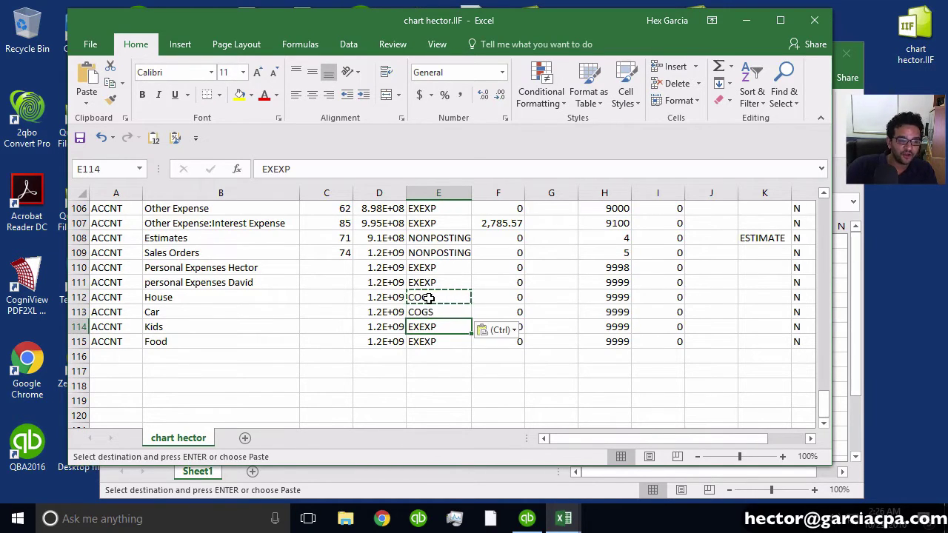
{"action": "key", "text": "ctrl+v"}
{"action": "key", "text": "Down"}
{"action": "key", "text": "ctrl+v"}
{"action": "key", "text": "Down"}
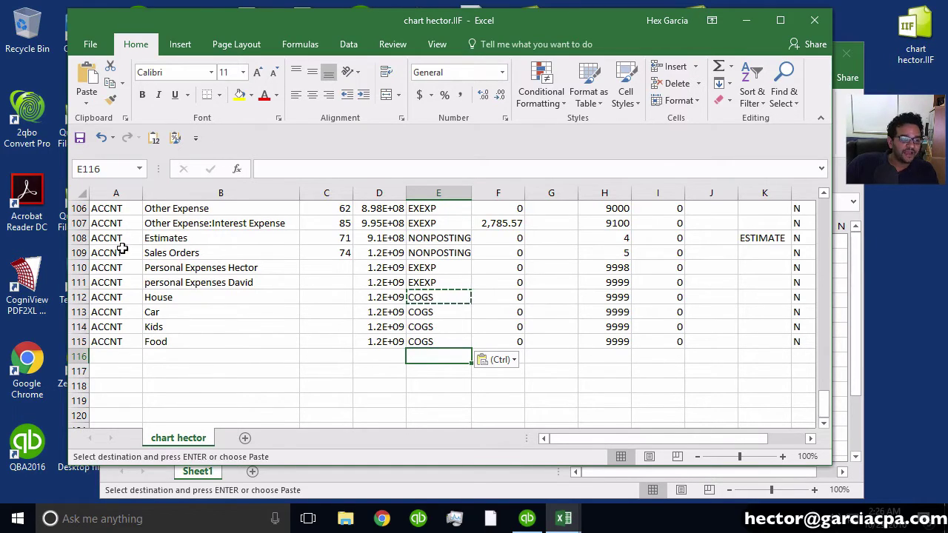
Select the new accounts' names and types, ending on the number cells H112:H115
{"action": "left_click_drag", "start_coordinate": [115, 193], "coordinate": [116, 221]}
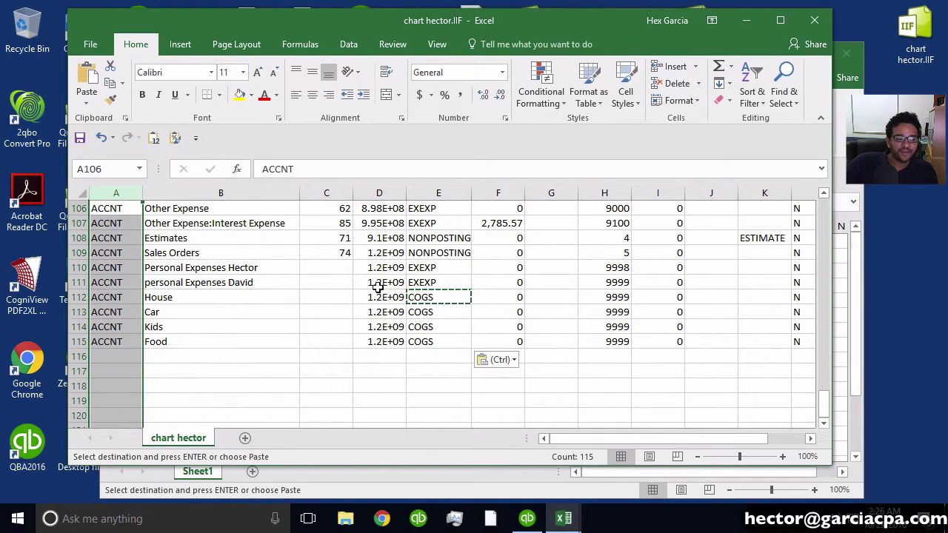
{"action": "left_click", "coordinate": [656, 339]}
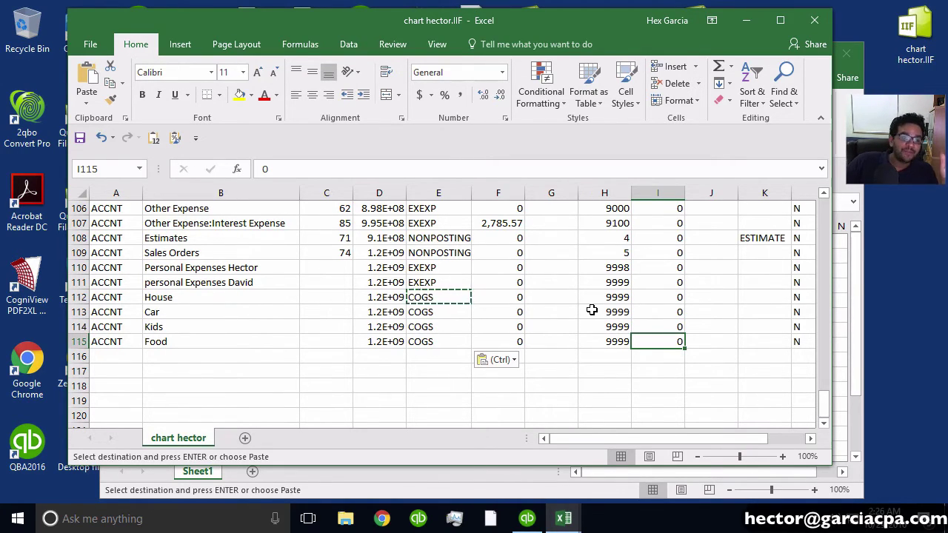
{"action": "left_click_drag", "start_coordinate": [174, 300], "coordinate": [285, 321]}
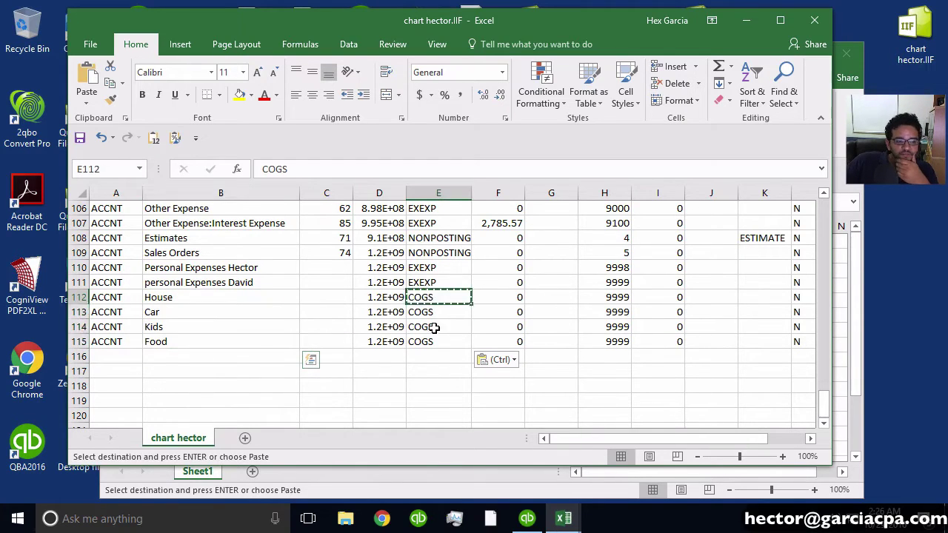
{"action": "left_click_drag", "start_coordinate": [439, 297], "coordinate": [433, 341]}
{"action": "left_click_drag", "start_coordinate": [604, 297], "coordinate": [616, 344]}
Enter account numbers 5111, 5222, 5333 and 5444 for House, Car, Kids and Food
{"action": "type", "text": "5111"}
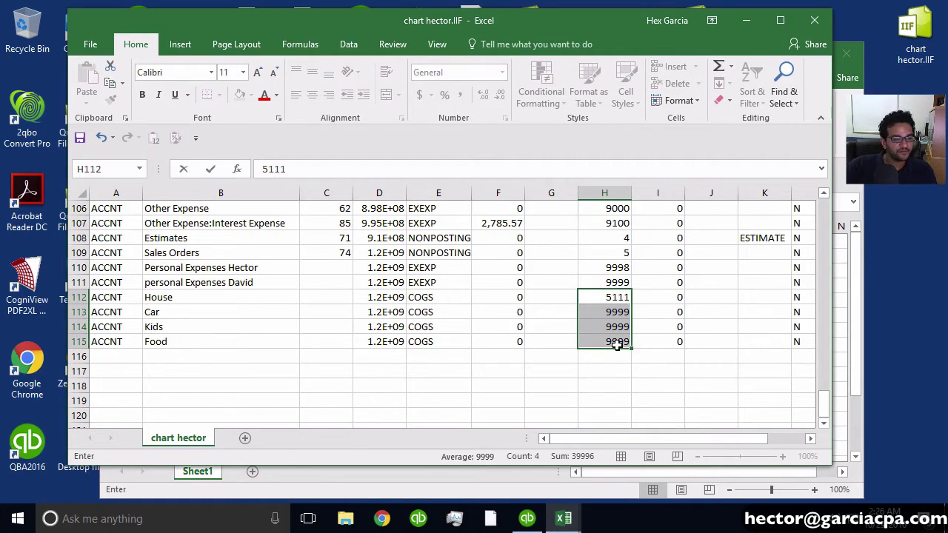
{"action": "key", "text": "Return"}
{"action": "type", "text": "5222"}
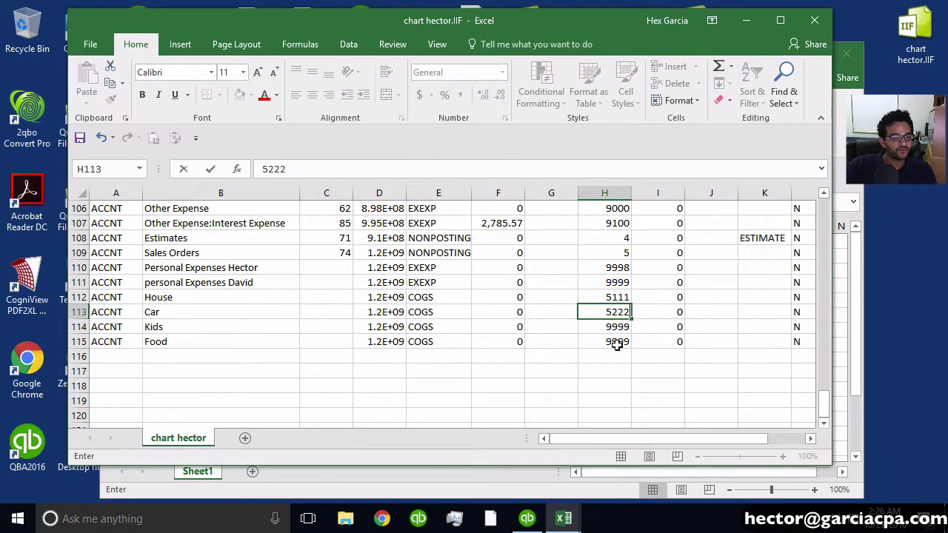
{"action": "key", "text": "Return"}
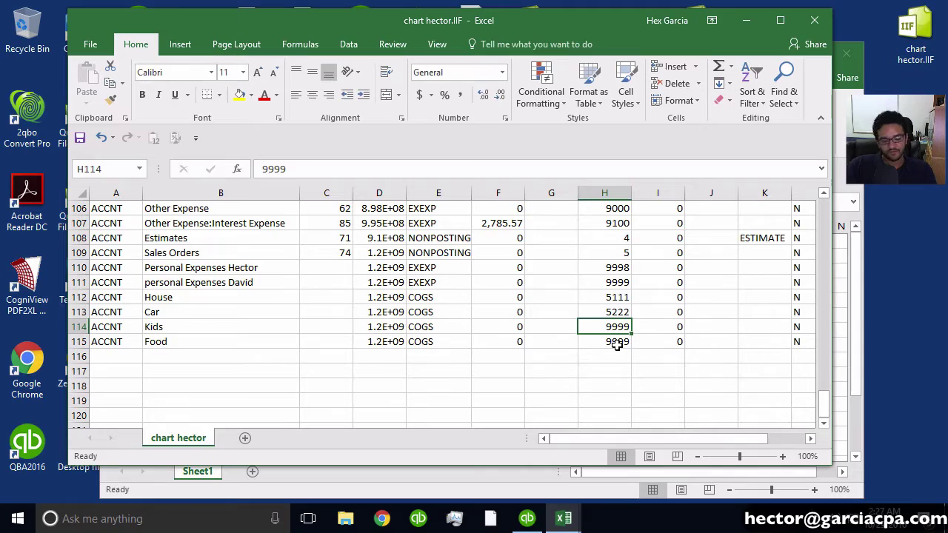
{"action": "type", "text": "5333"}
{"action": "key", "text": "Return"}
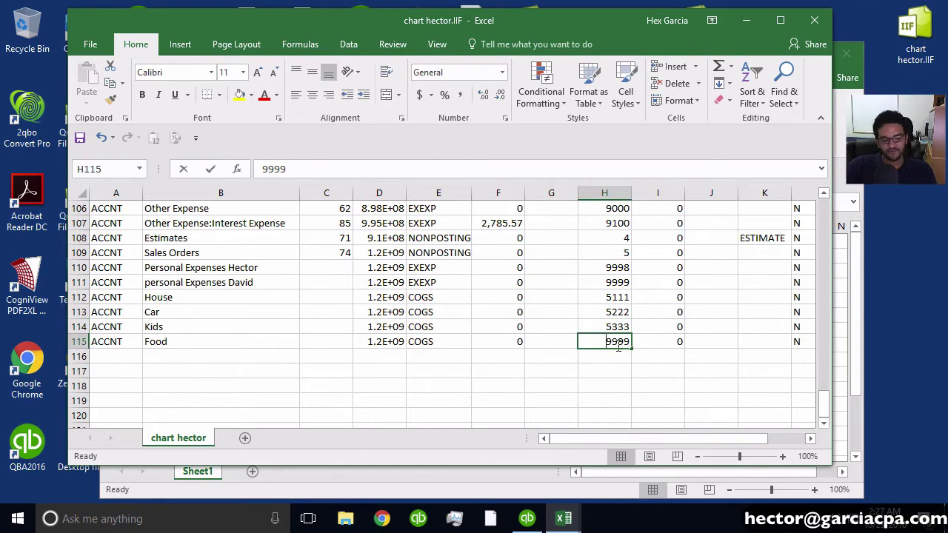
{"action": "type", "text": "41"}
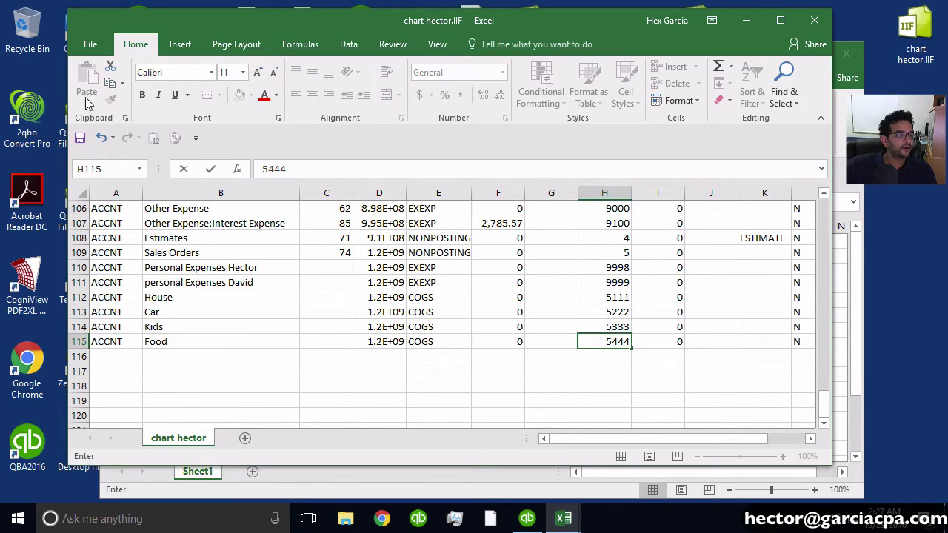
Save the IIF file in Text format, close Excel and return to QuickBooks
{"action": "left_click", "coordinate": [80, 141]}
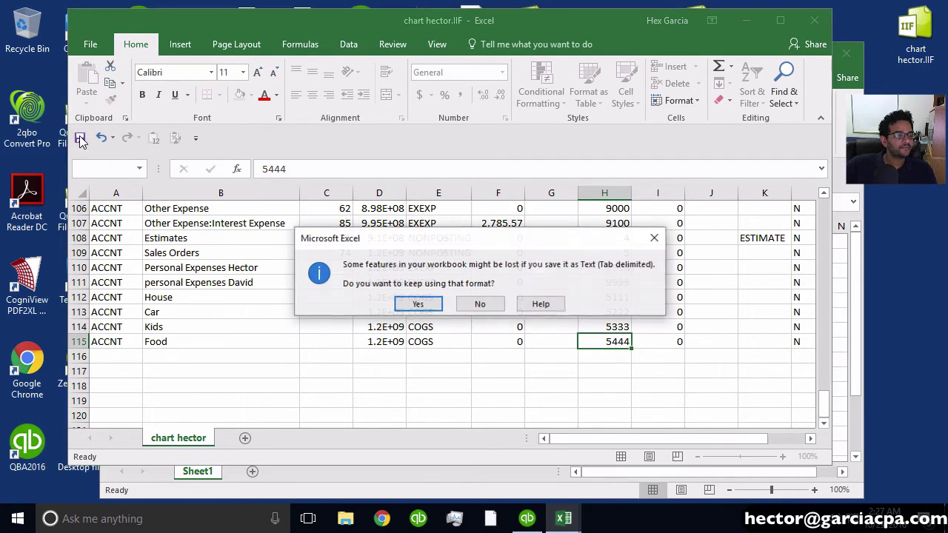
{"action": "left_click", "coordinate": [441, 305]}
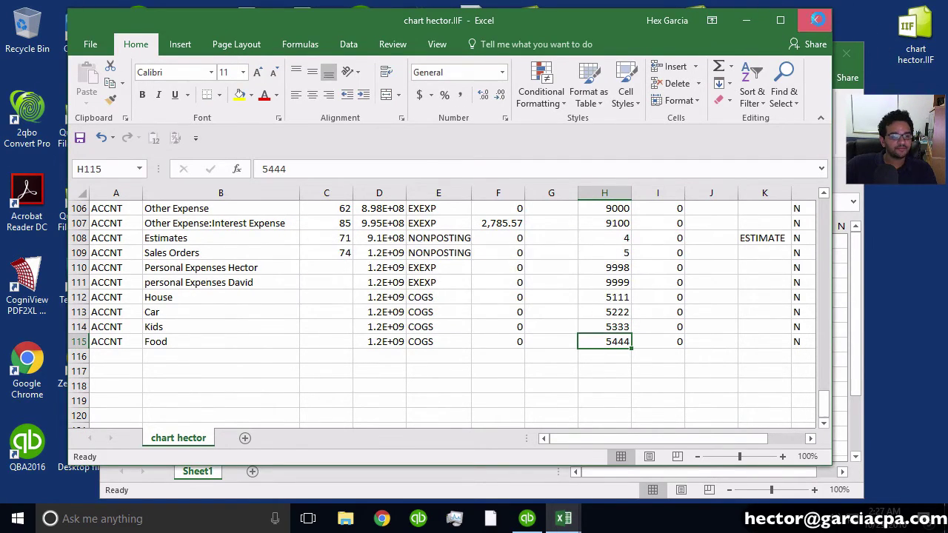
{"action": "left_click", "coordinate": [815, 20]}
{"action": "left_click", "coordinate": [527, 518]}
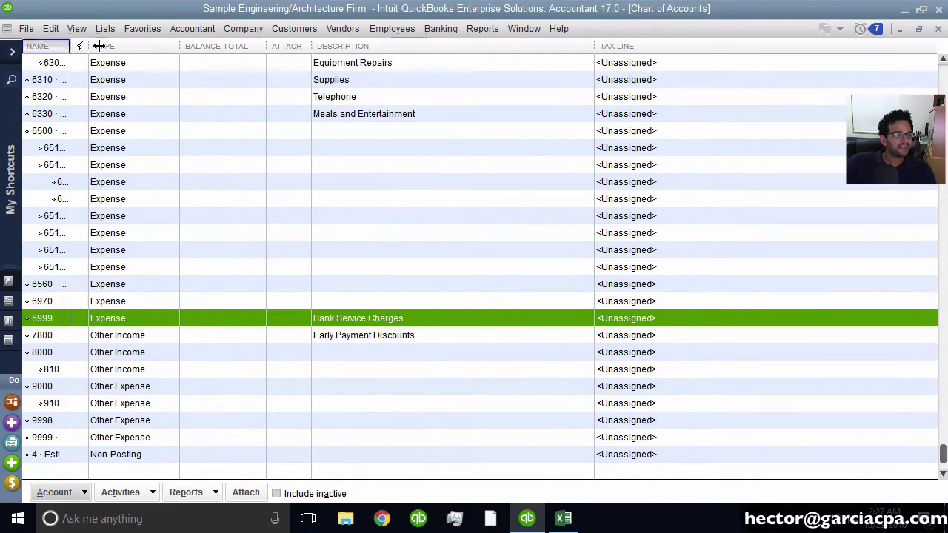
Widen the NAME column and scroll up to the 5100 Direct Labor account rows
{"action": "left_click_drag", "start_coordinate": [71, 46], "coordinate": [184, 46]}
{"action": "scroll", "coordinate": [290, 256], "scroll_direction": "up", "scroll_amount": 10}
{"action": "scroll", "coordinate": [290, 257], "scroll_direction": "up", "scroll_amount": 7}
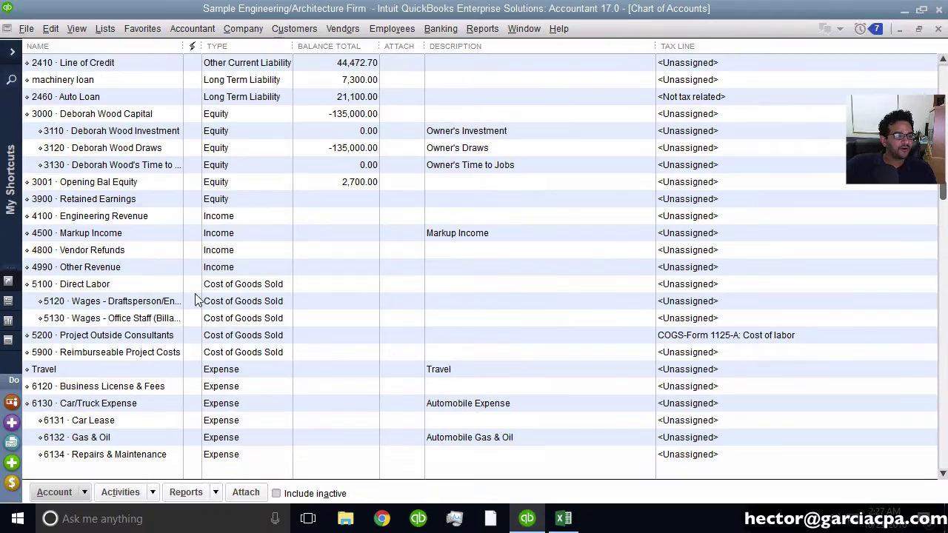
{"action": "left_click", "coordinate": [243, 286]}
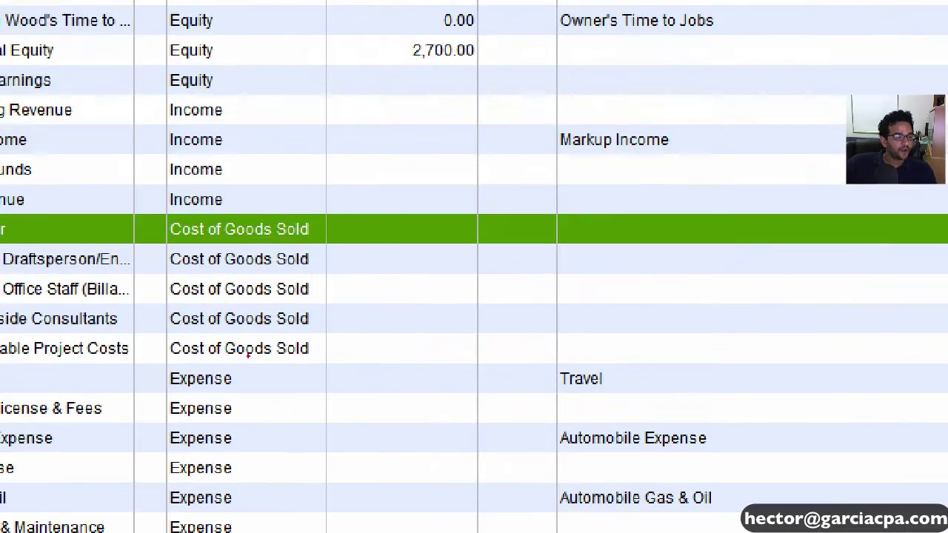
{"action": "mouse_move", "coordinate": [117, 365]}
{"action": "left_mouse_down"}
{"action": "mouse_move", "coordinate": [178, 288]}
{"action": "mouse_move", "coordinate": [3, 314]}
{"action": "mouse_move", "coordinate": [120, 360]}
{"action": "left_mouse_up"}
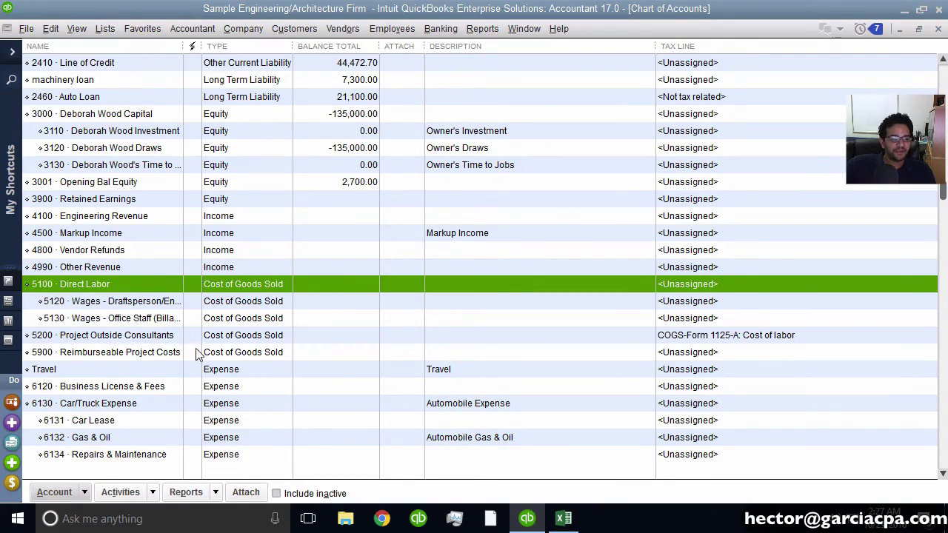
Import the edited chart hector.IIF file from the Desktop through Import IIF Files
{"action": "left_click", "coordinate": [26, 29]}
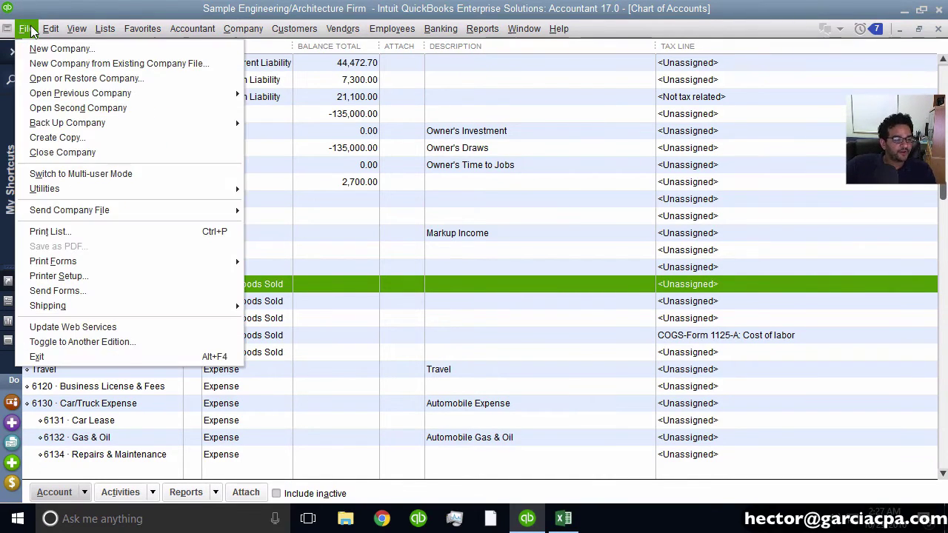
{"action": "mouse_move", "coordinate": [74, 190]}
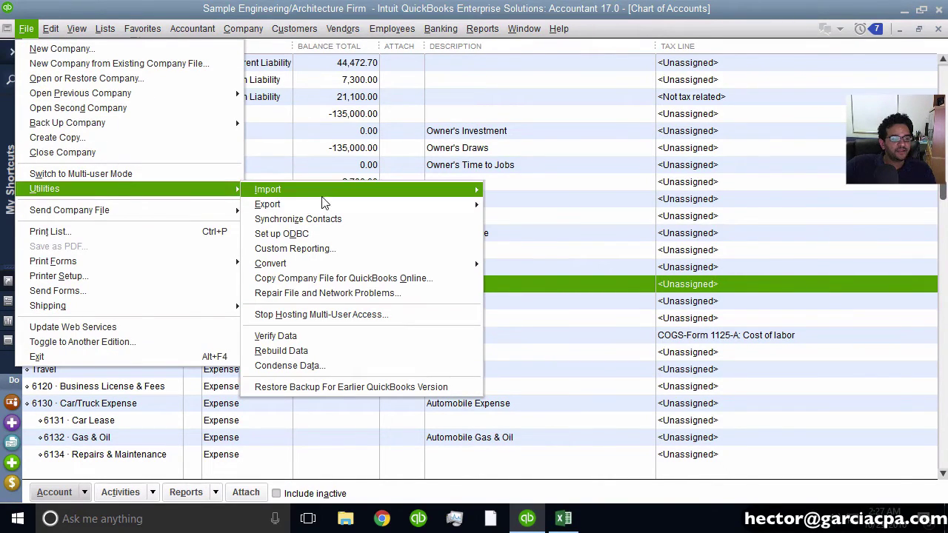
{"action": "mouse_move", "coordinate": [322, 198]}
{"action": "left_click", "coordinate": [561, 205]}
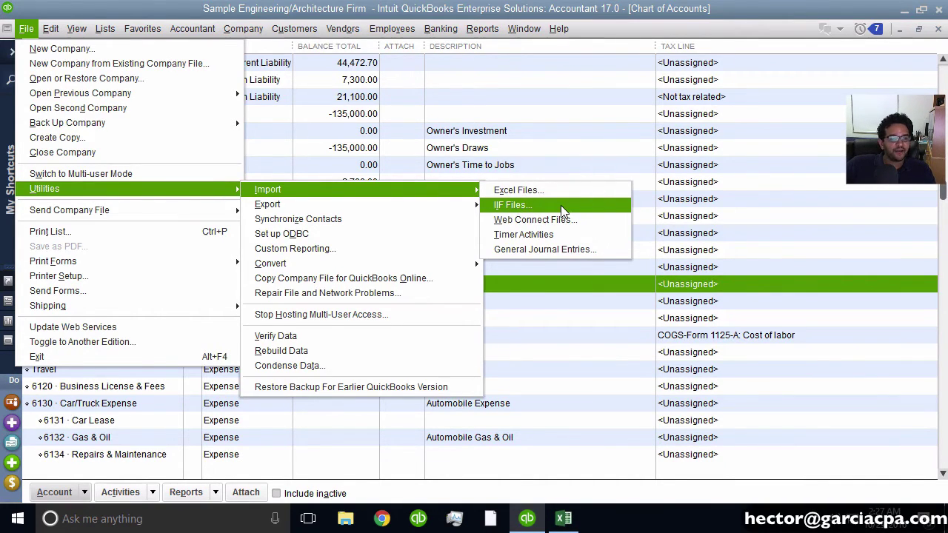
{"action": "left_click_drag", "start_coordinate": [405, 127], "coordinate": [405, 207]}
{"action": "left_click", "coordinate": [180, 231]}
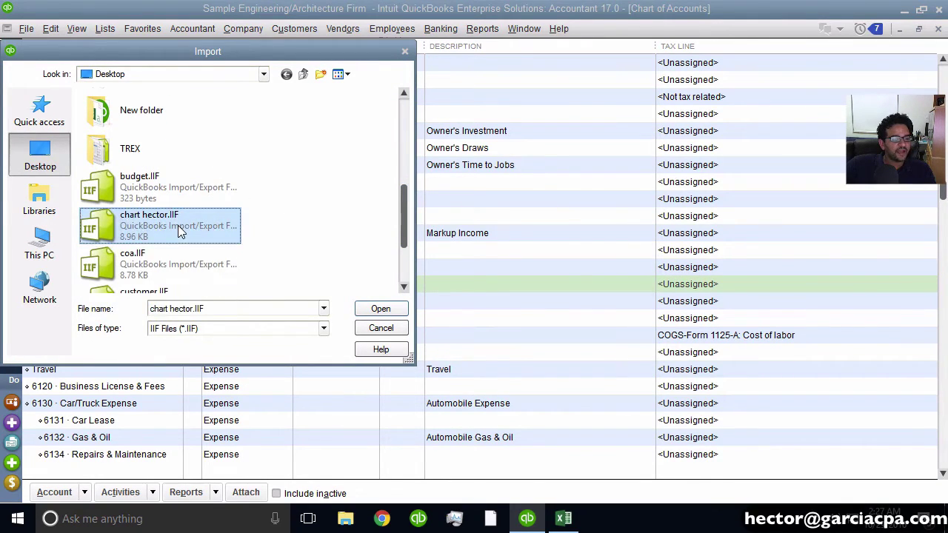
{"action": "left_click", "coordinate": [377, 308]}
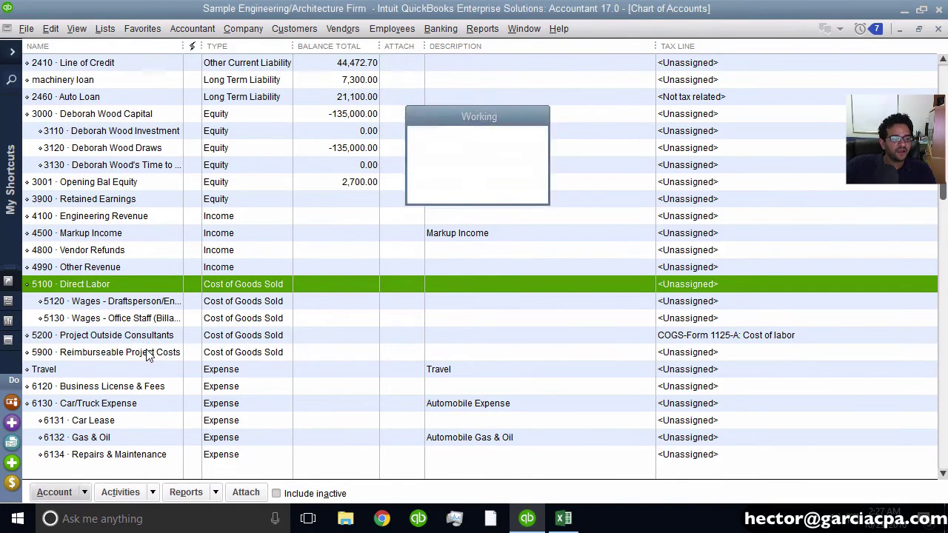
Confirm the import and check the new 5222 Car, 5333 Kids, 5444 Food and 5111 House accounts
{"action": "left_click", "coordinate": [473, 177]}
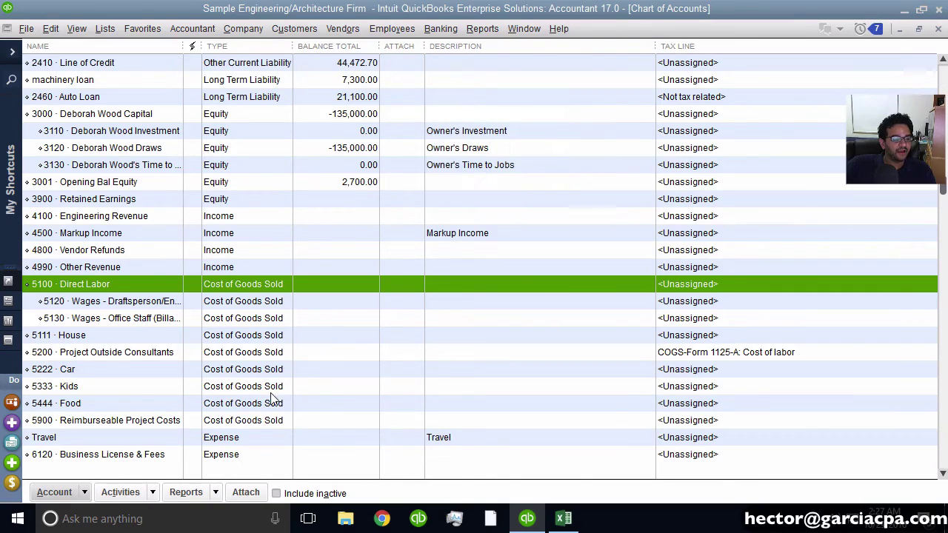
{"action": "left_click", "coordinate": [104, 369]}
{"action": "left_click", "coordinate": [99, 386]}
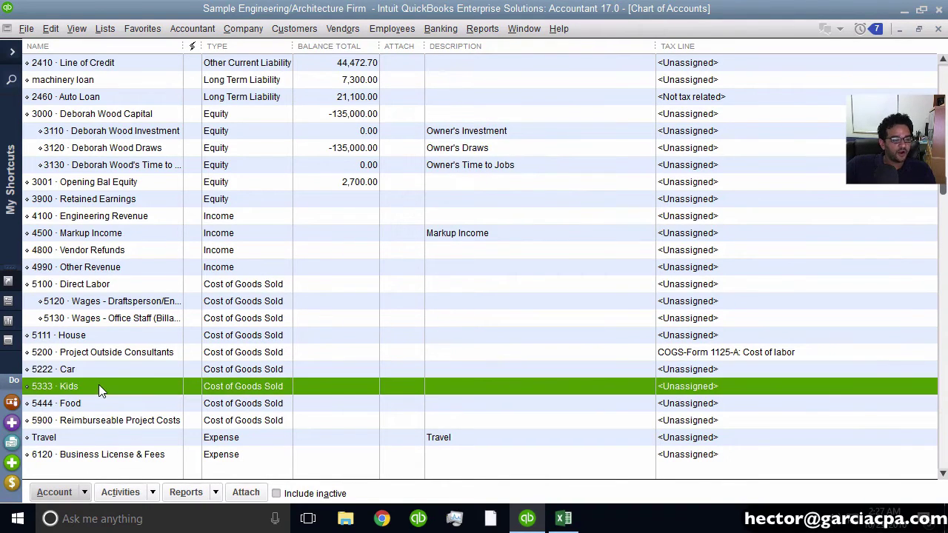
{"action": "left_click", "coordinate": [100, 405]}
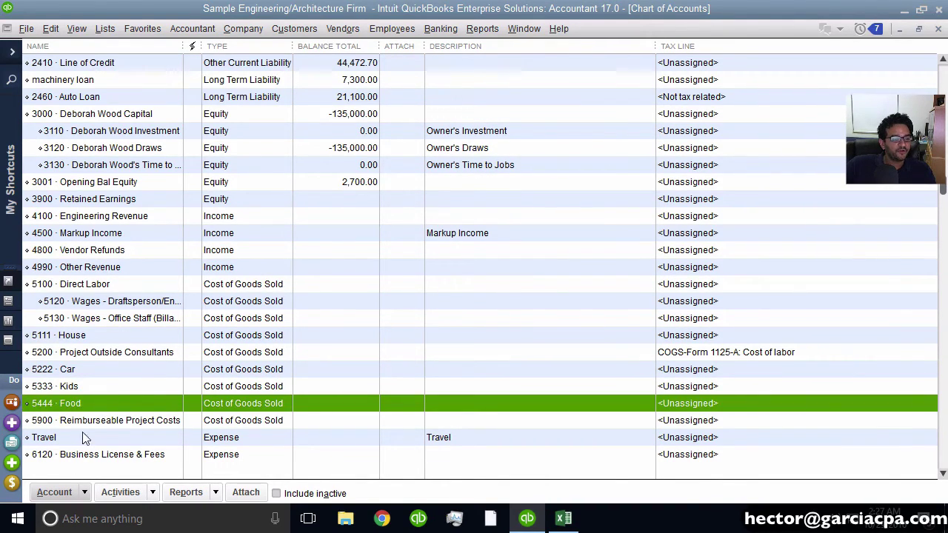
{"action": "left_click", "coordinate": [84, 337]}
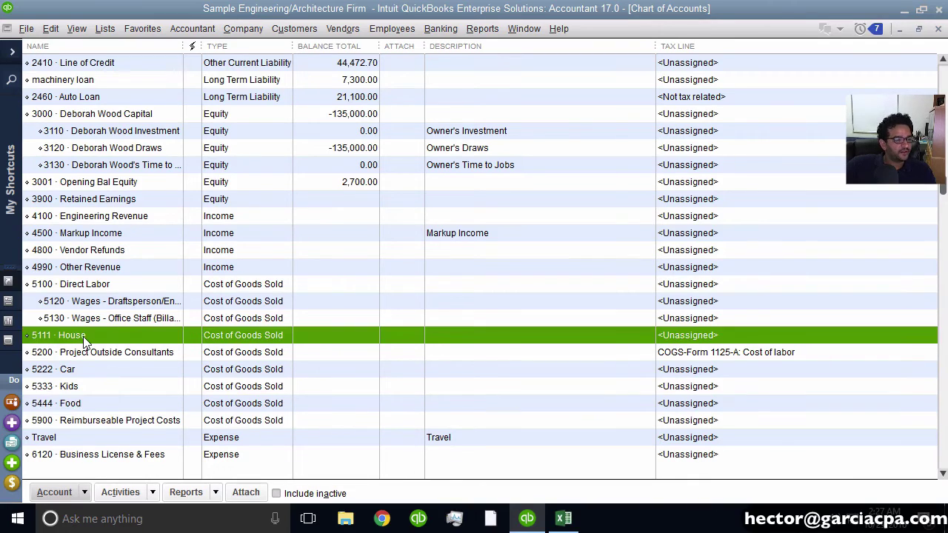